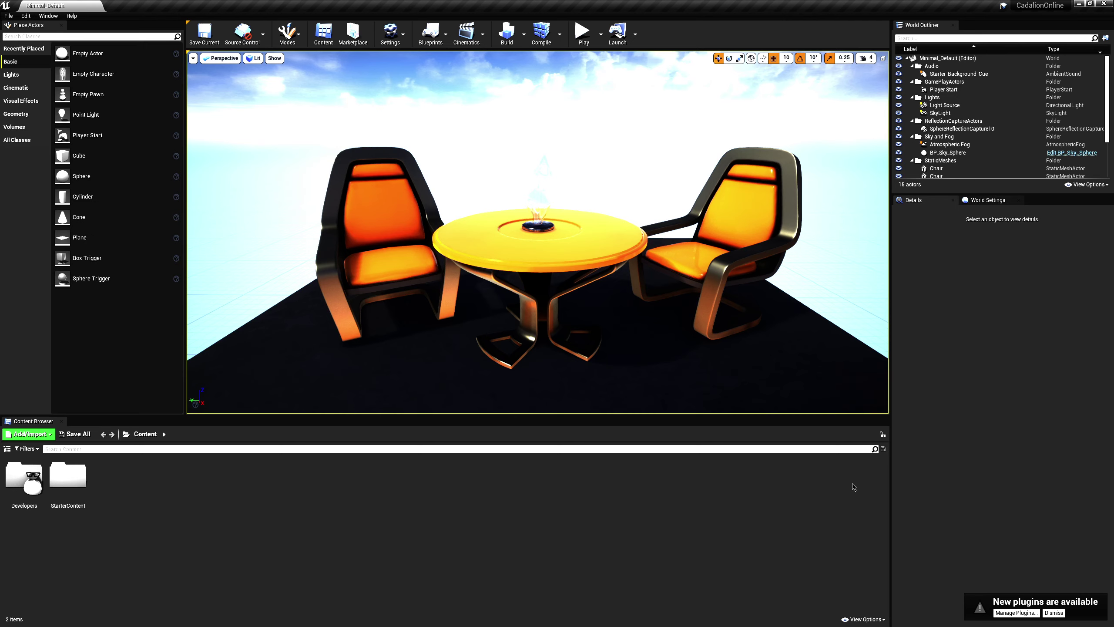
- Switch to Visual Studio, build the CadalionOnline solution, and return to the Unreal editor
key("super+d")
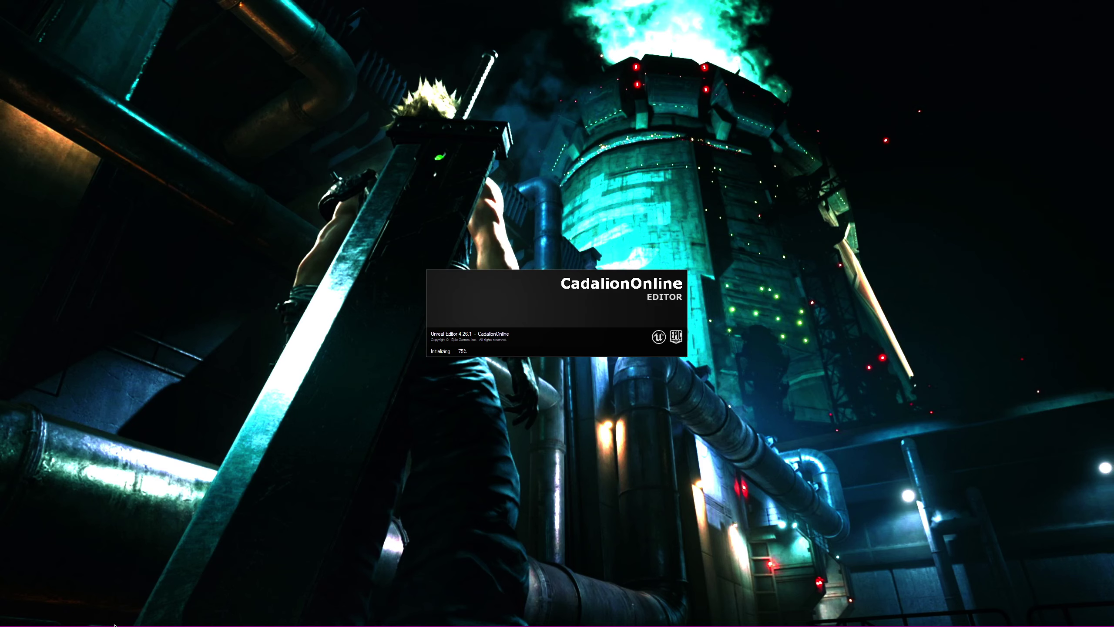
left_click(76, 619)
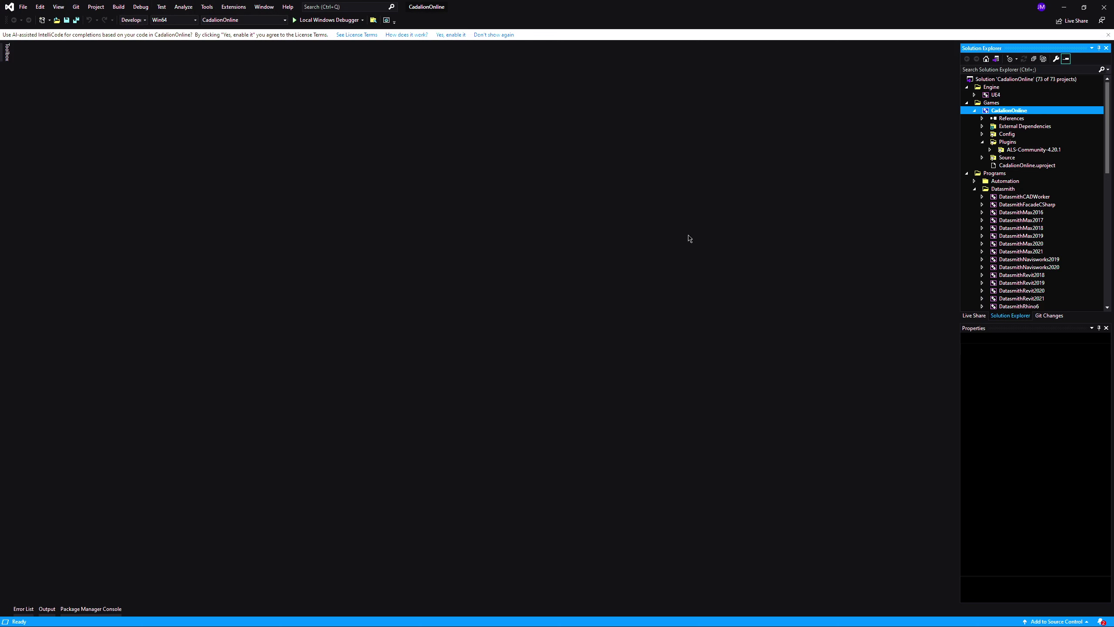
right_click(1004, 81)
left_click(995, 87)
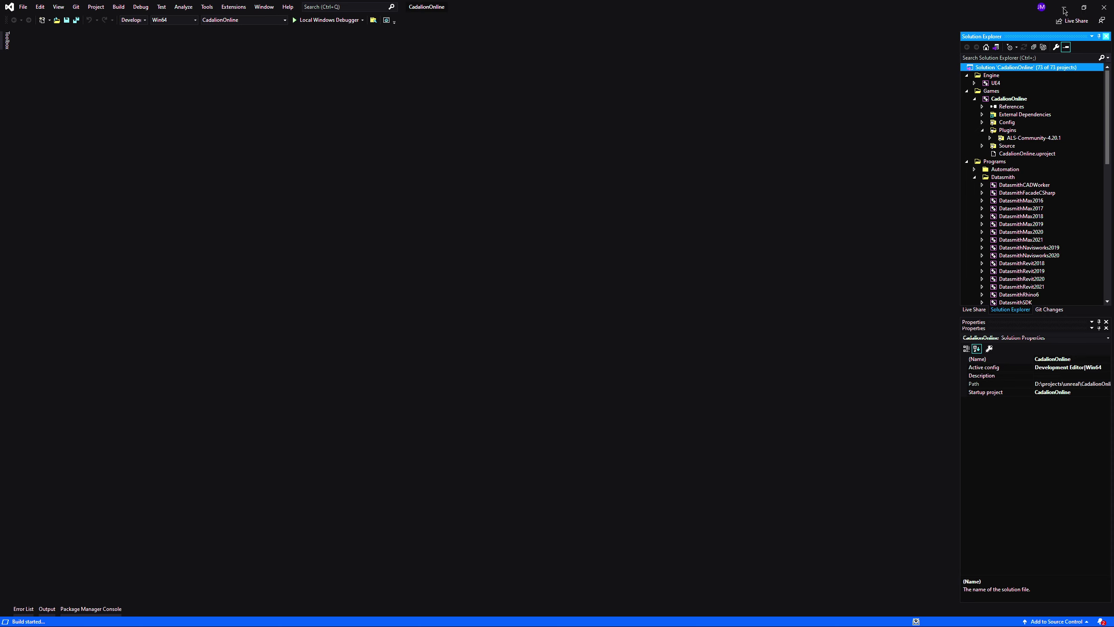
key("shift+Escape")
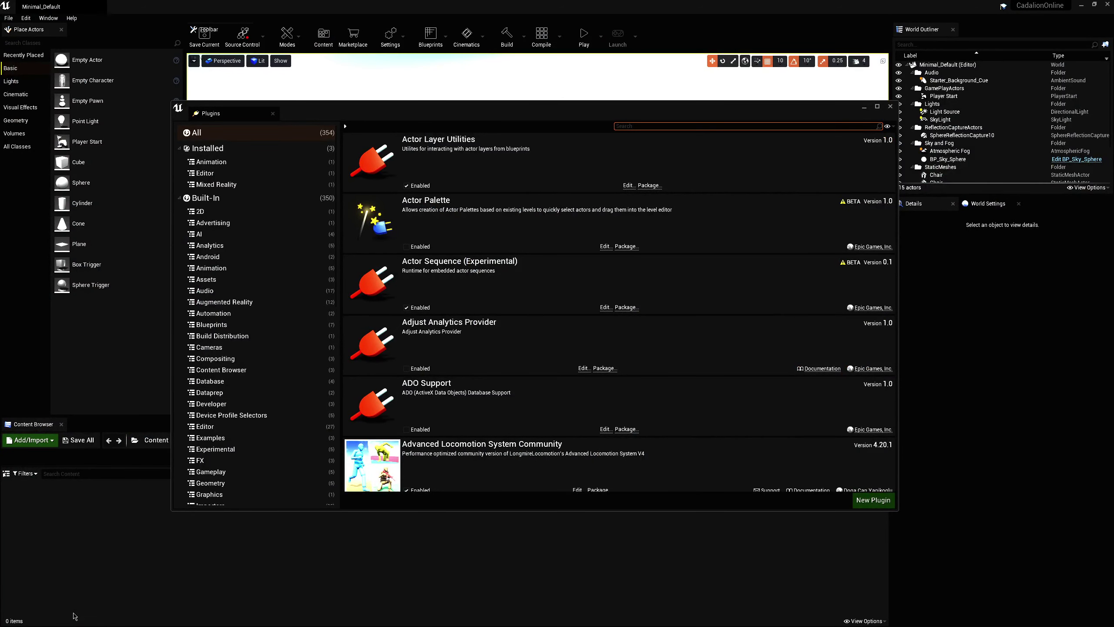
- Close the Plugins window and copy the ElectronicNodes, NodeGraphAssistant and Snowfall folders from the MPShooter project's Plugins folder in File Explorer
scroll(559, 428, "down", 2)
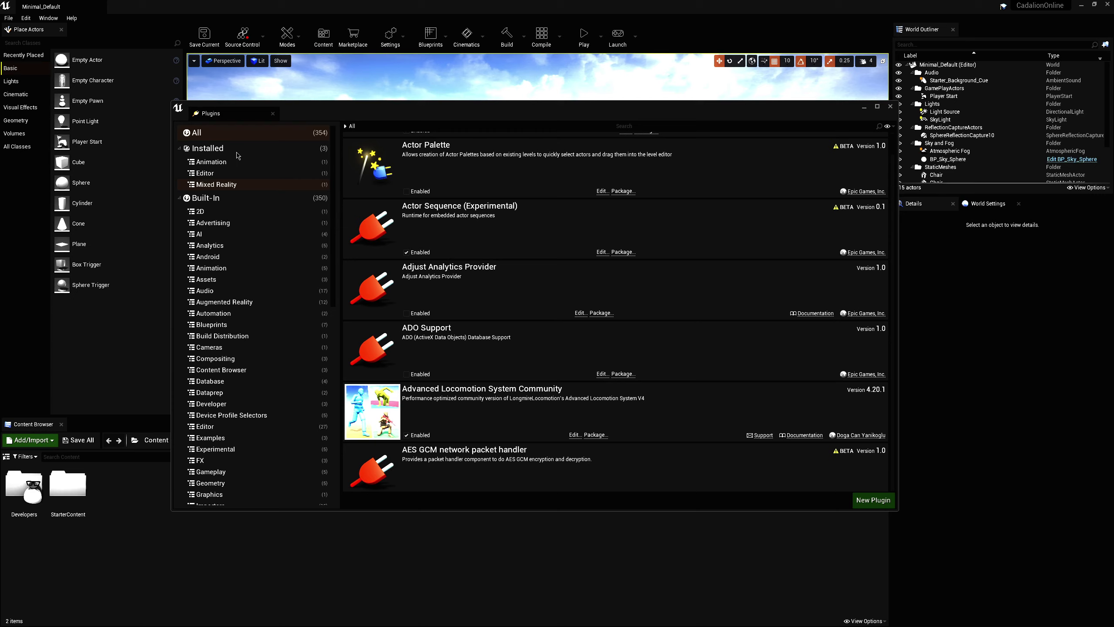
left_click(891, 106)
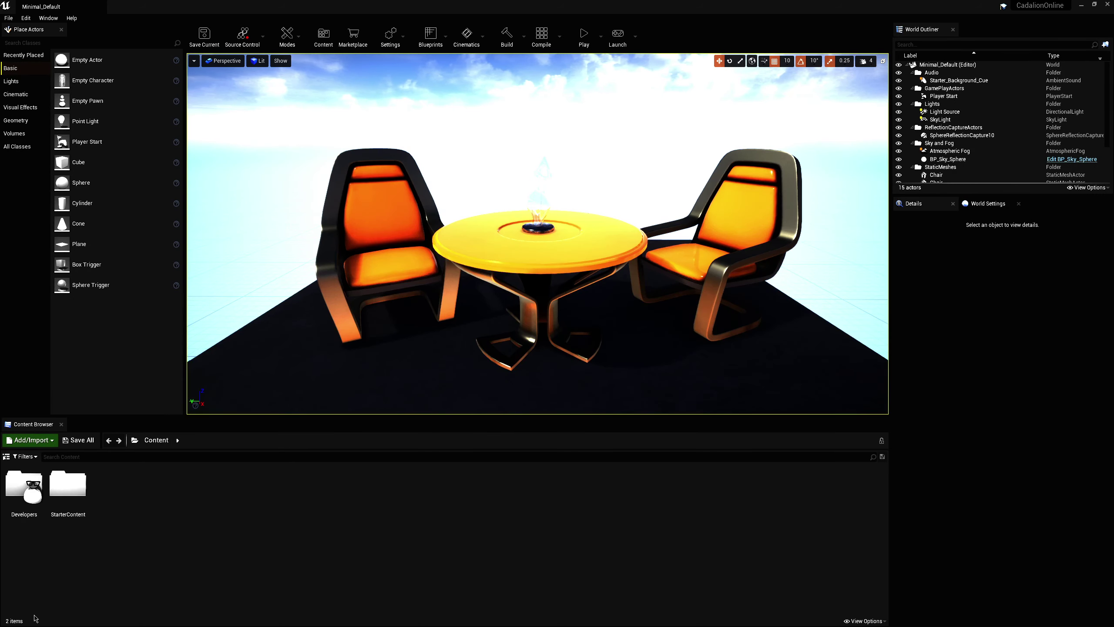
left_click(52, 619)
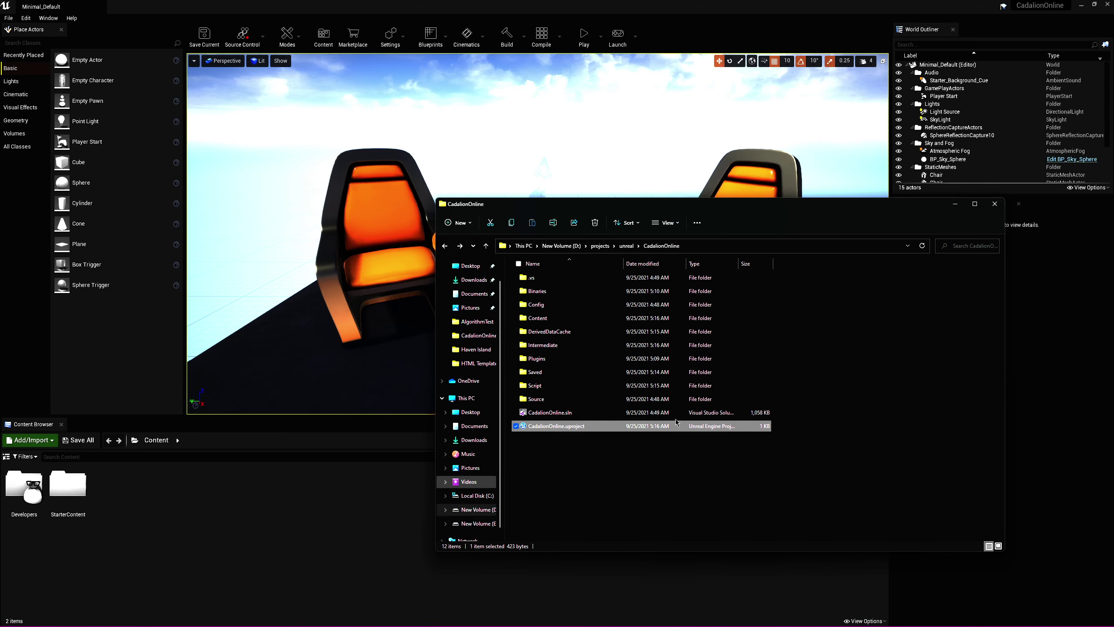
double_click(577, 331)
key("alt+Left")
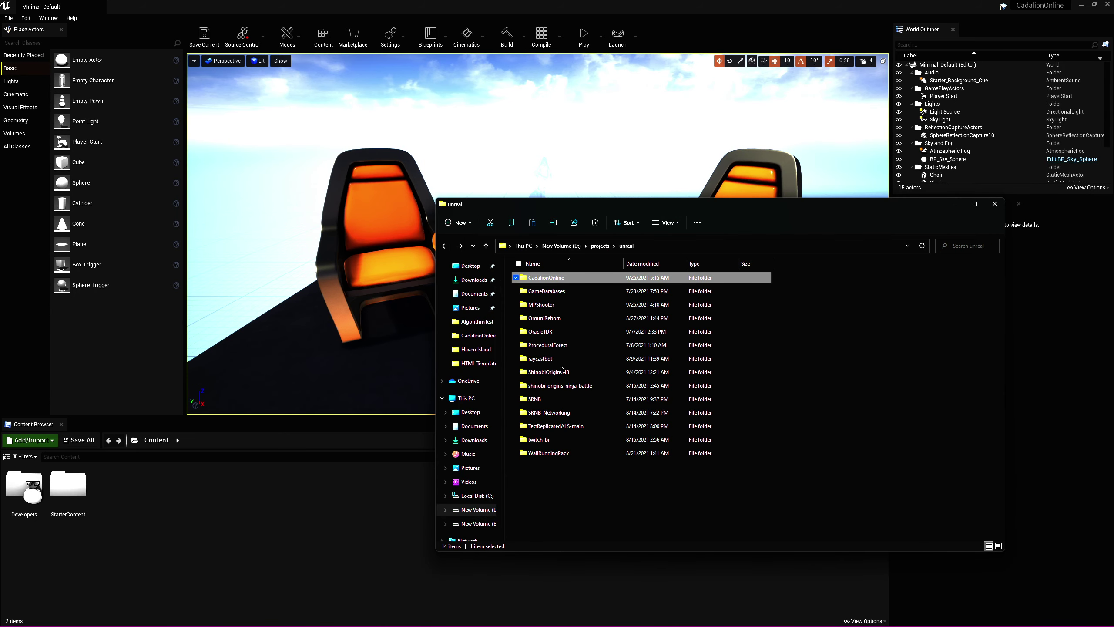
double_click(544, 306)
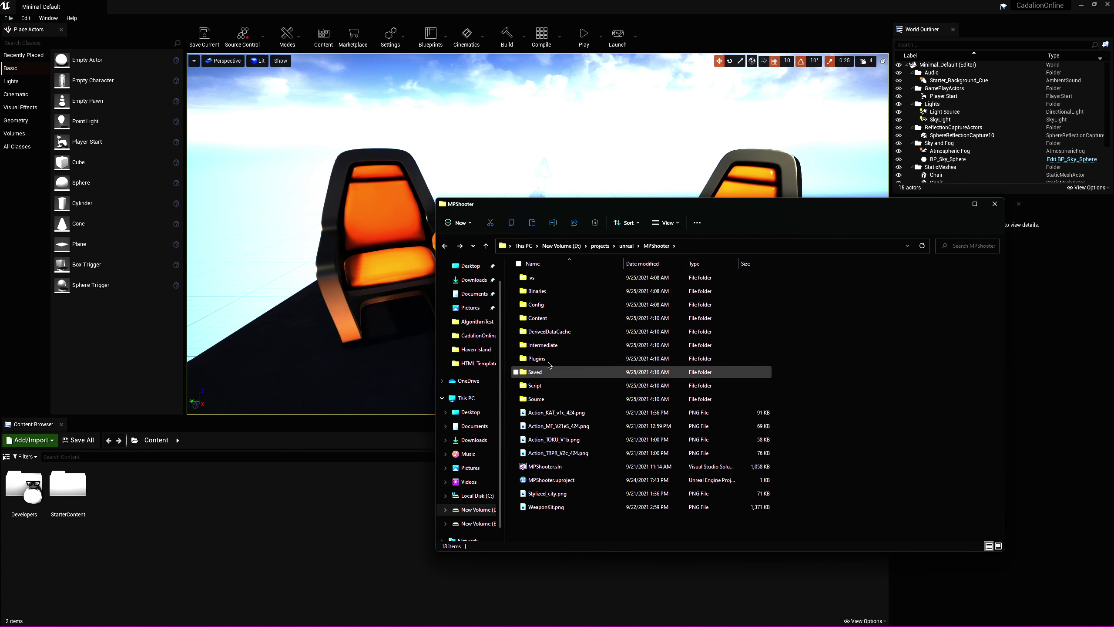
double_click(542, 359)
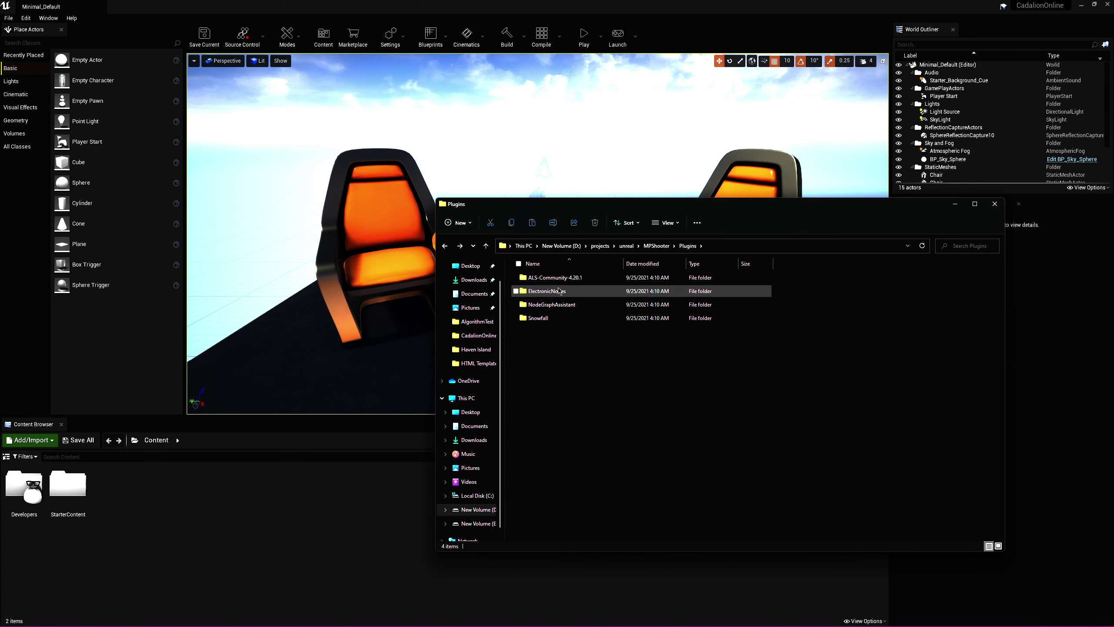
left_click(553, 292)
left_click(554, 318, "shift")
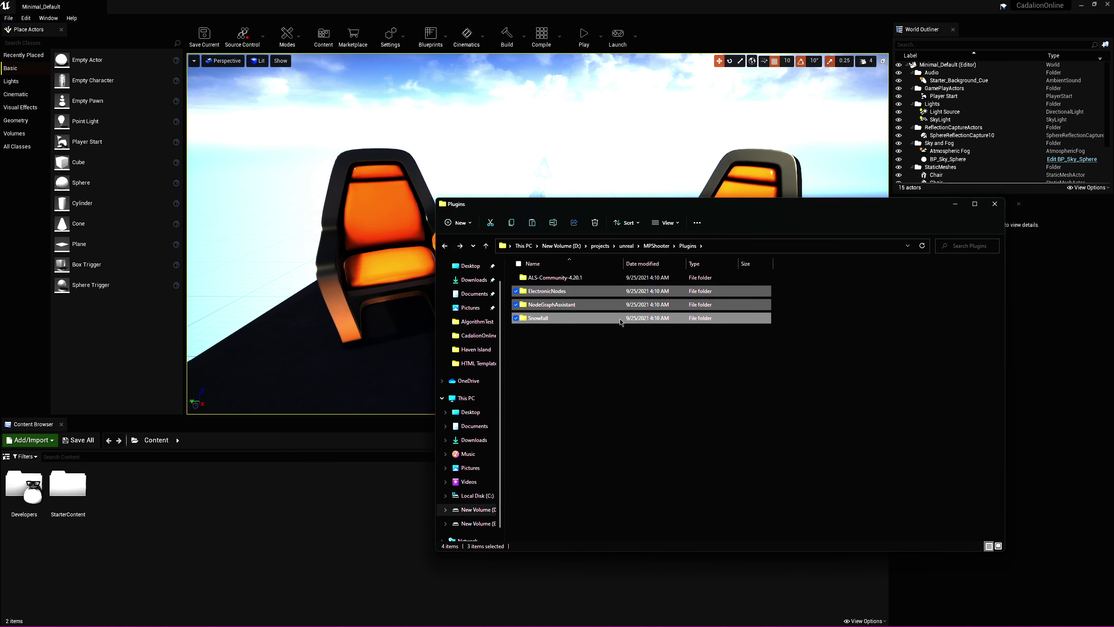
- Paste the three copied plugin folders into the CadalionOnline project's Plugins folder and close the Unreal editor
key("alt+Up")
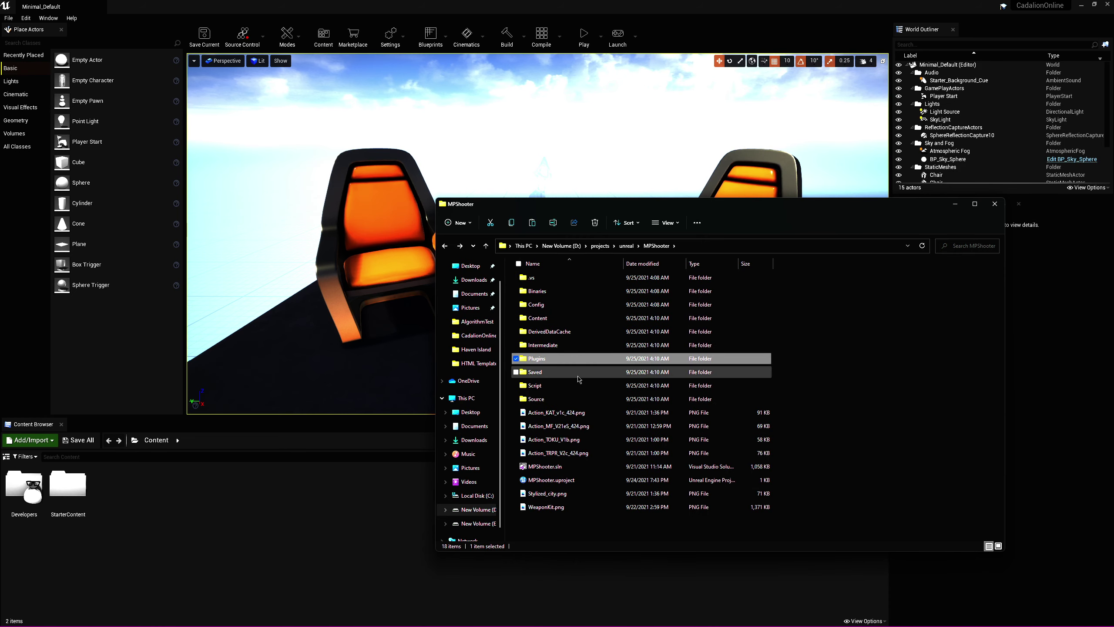
key("alt+Up")
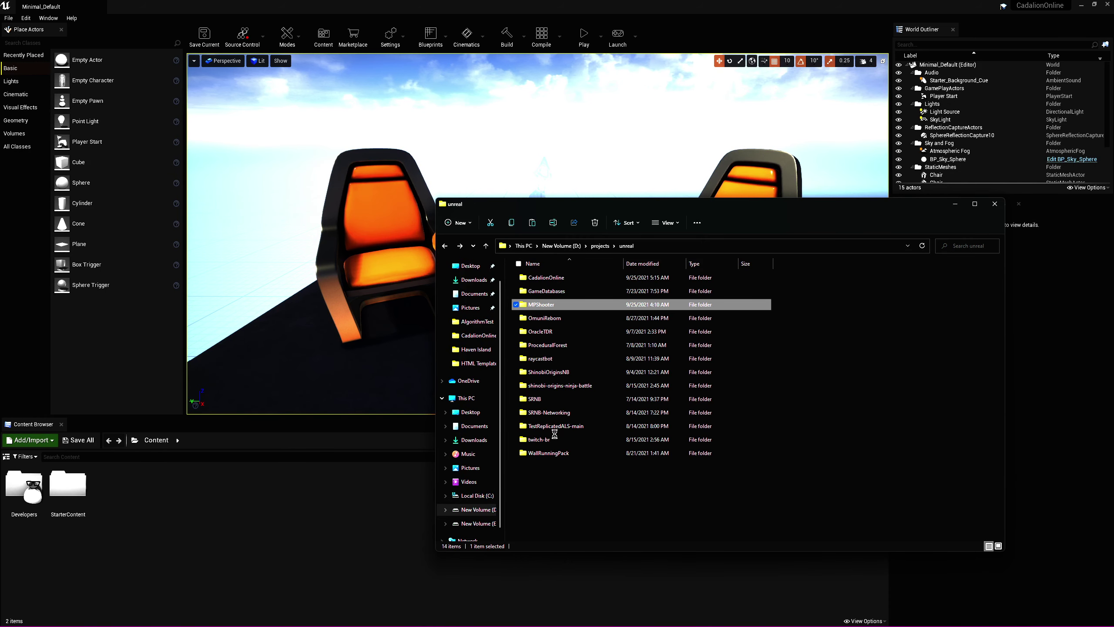
left_click(553, 279)
double_click(553, 282)
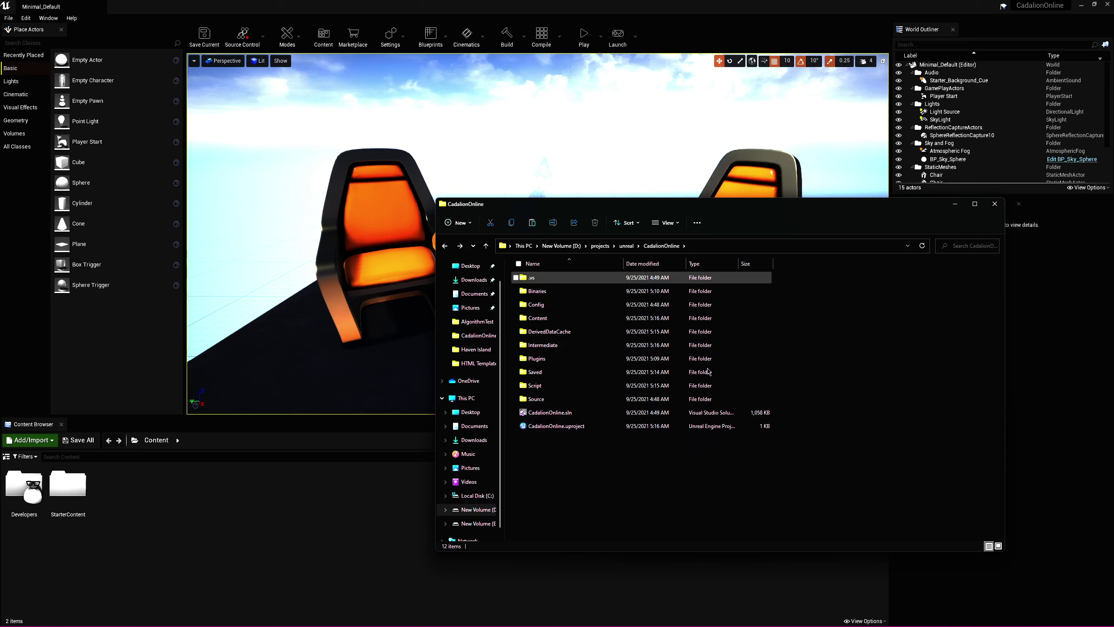
double_click(566, 358)
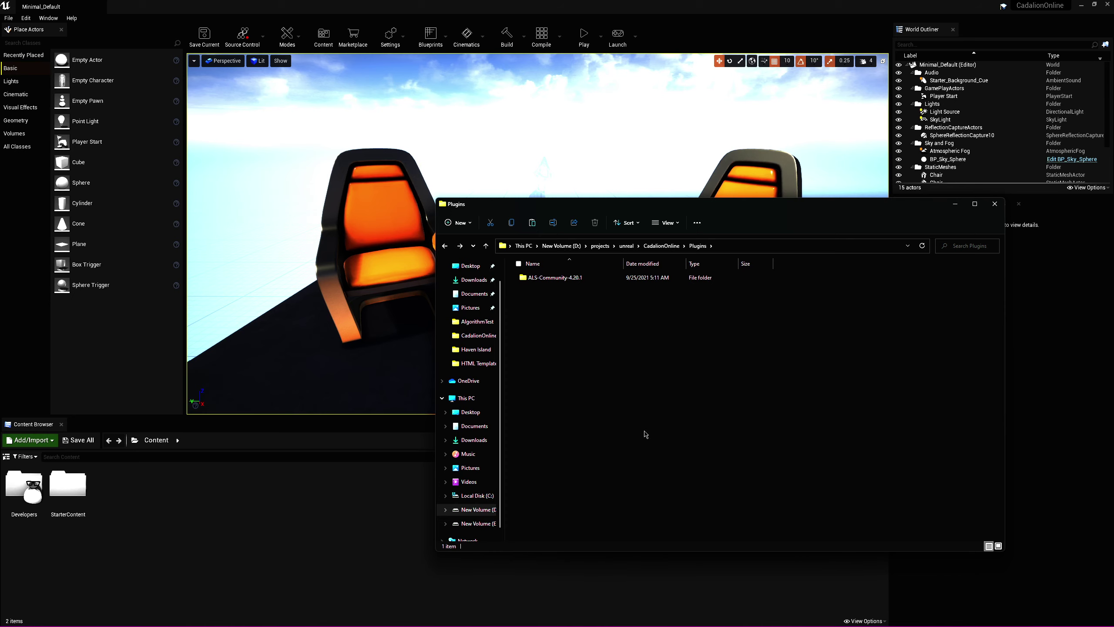
key("ctrl+v")
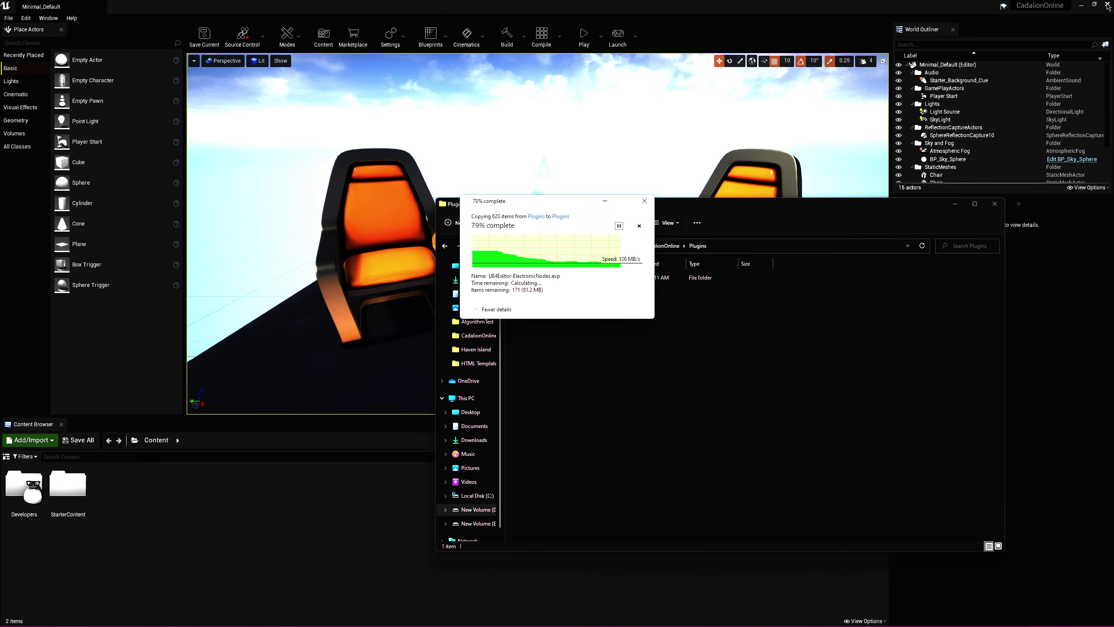
left_click_drag(806, 205, 809, 205)
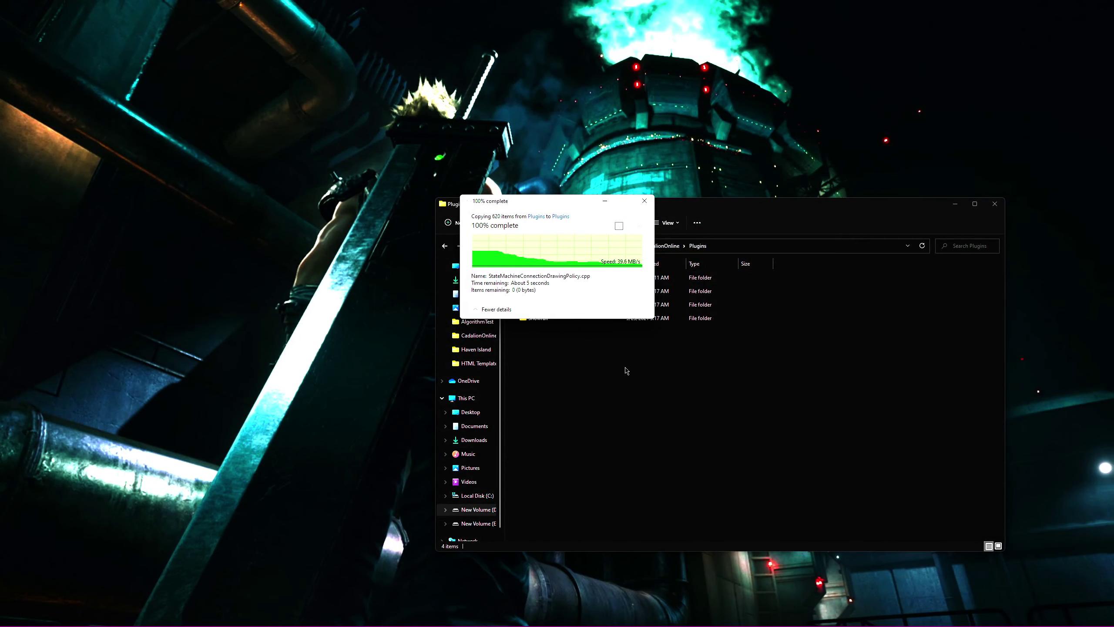
- Open the CadalionOnline project's Script folder in Visual Studio Code and trust its authors
key("BackSpace")
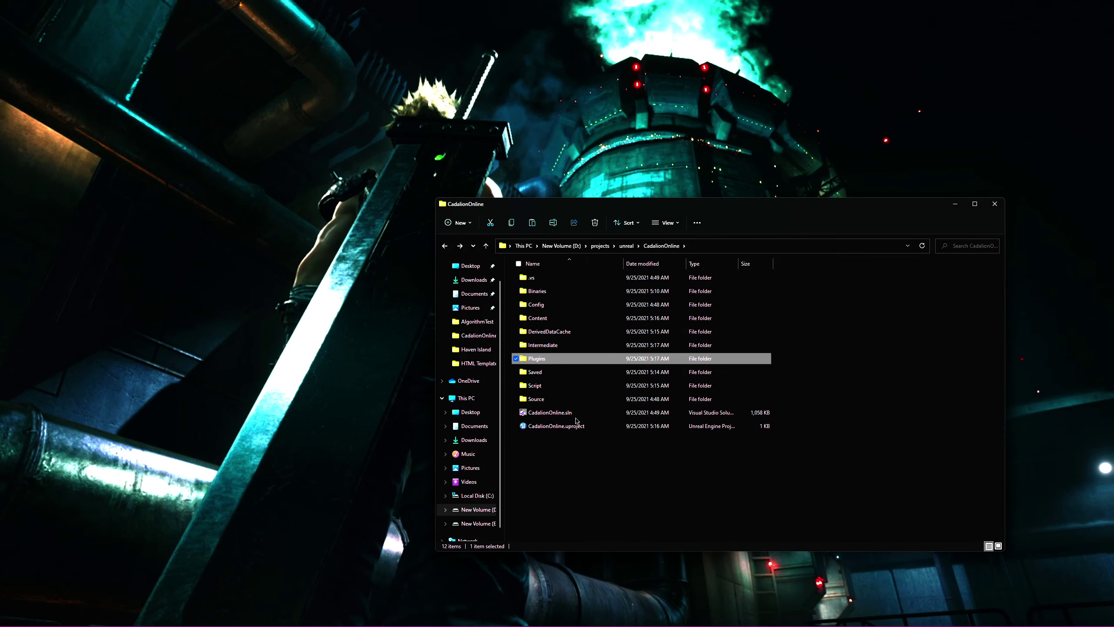
left_click(541, 386)
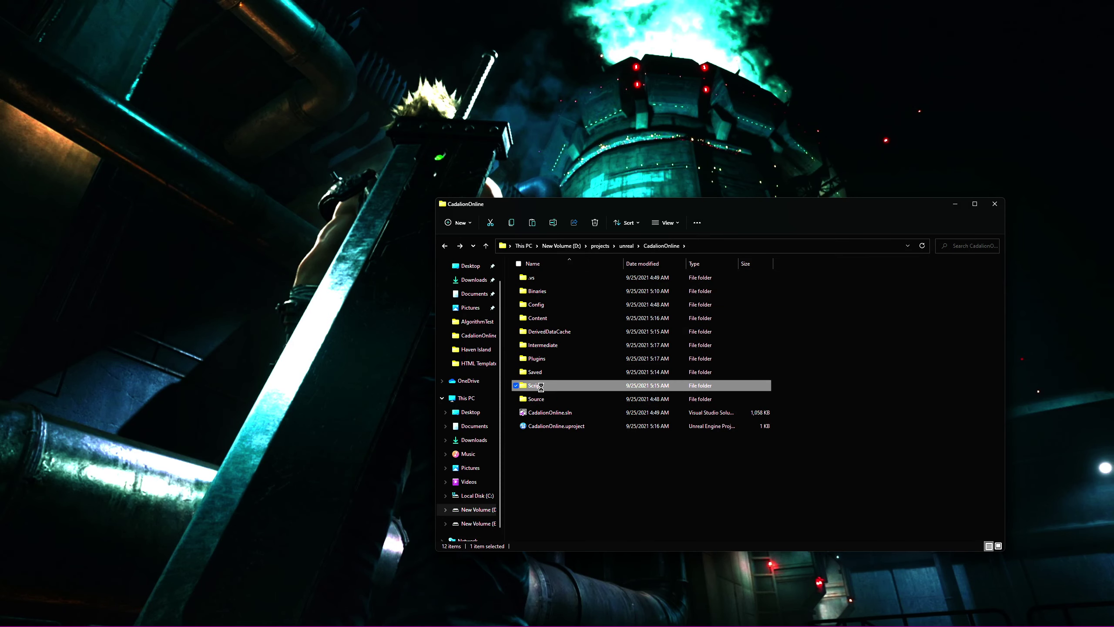
right_click(562, 434)
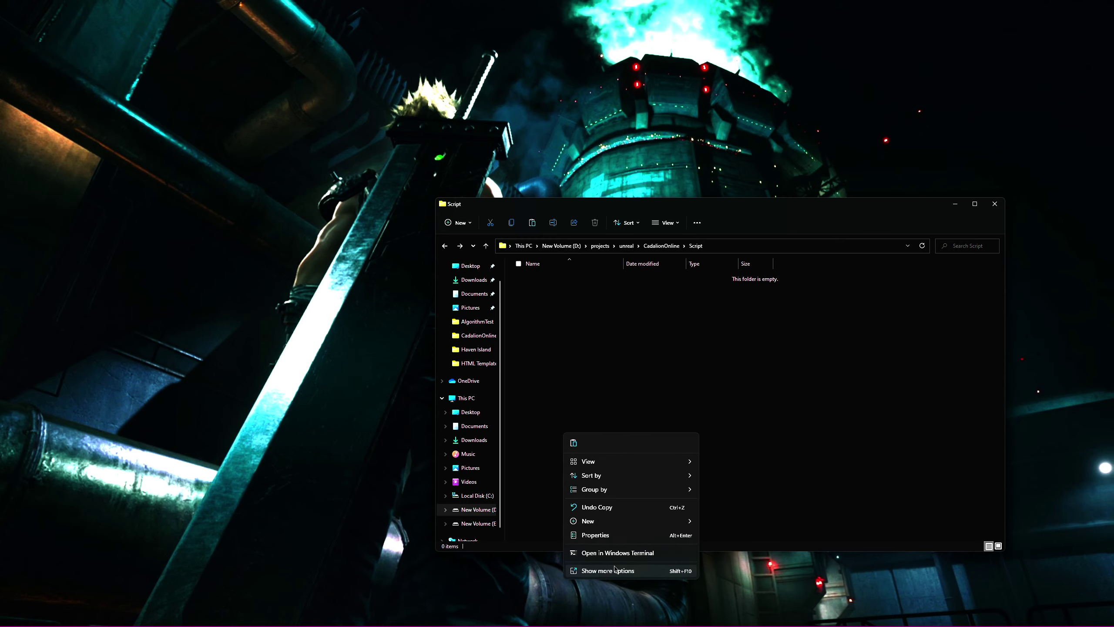
left_click(614, 570)
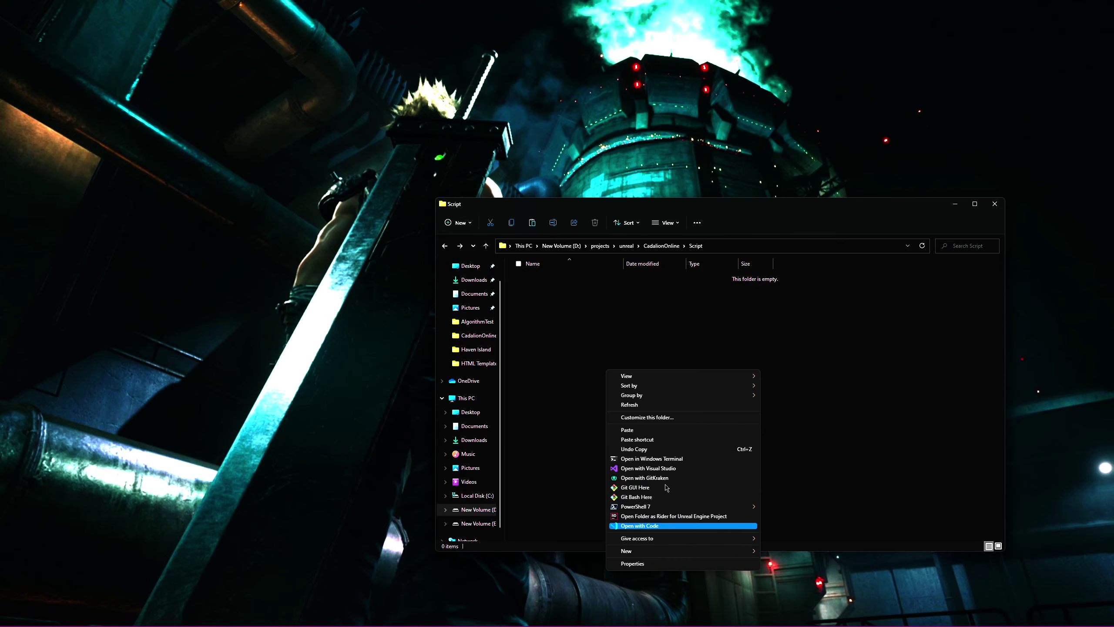
left_click(650, 526)
key("alt+Up")
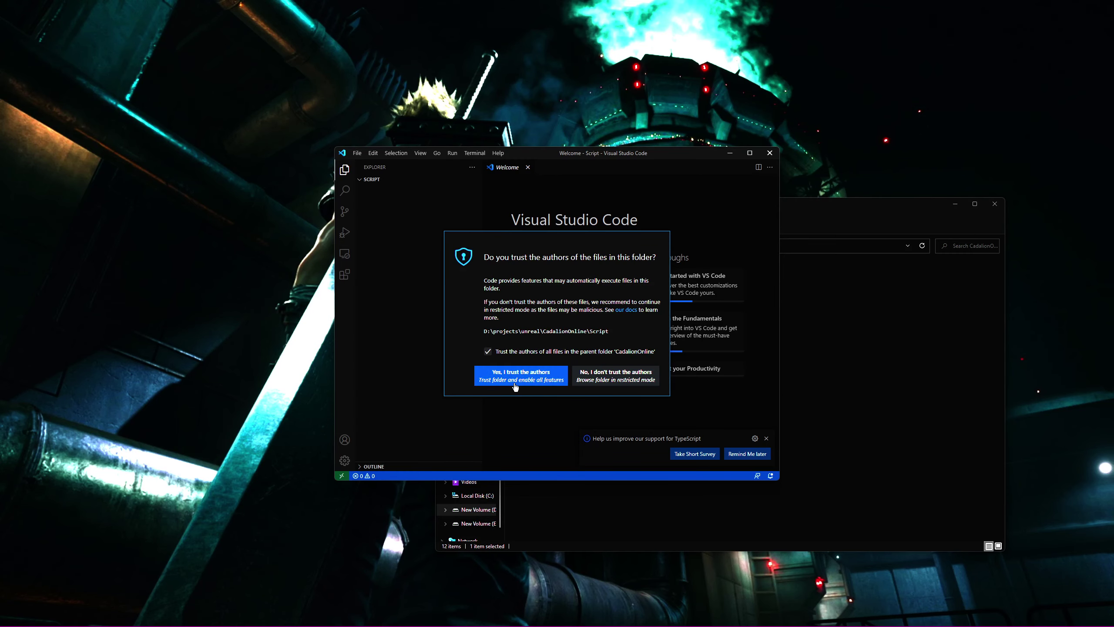
left_click(519, 375)
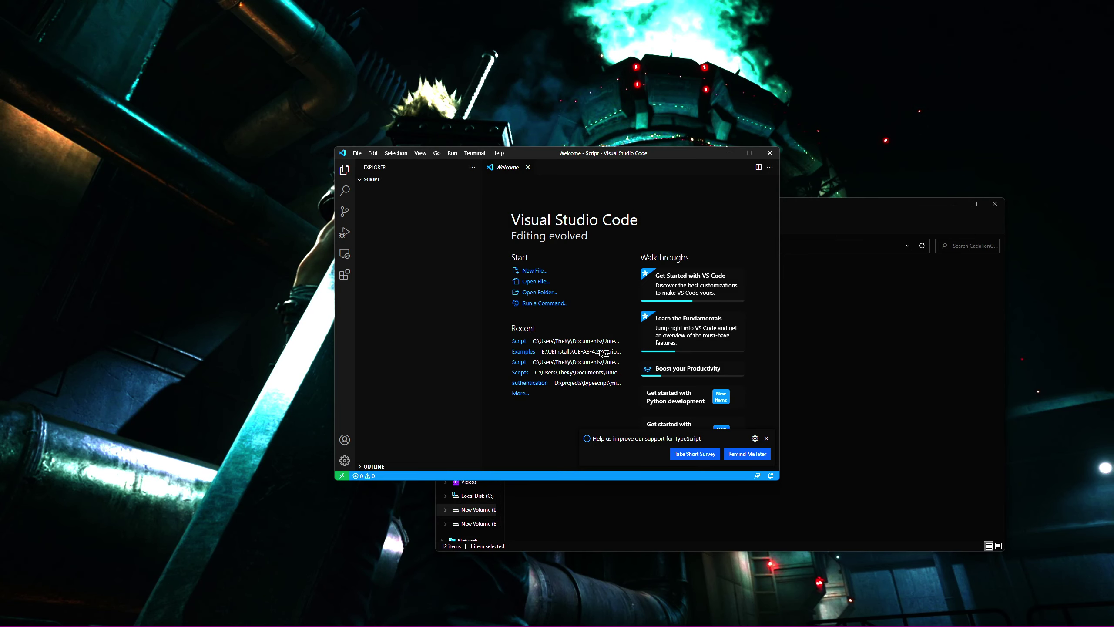
- Return to File Explorer and launch CadalionOnline.uproject in the Unreal editor
left_click(797, 344)
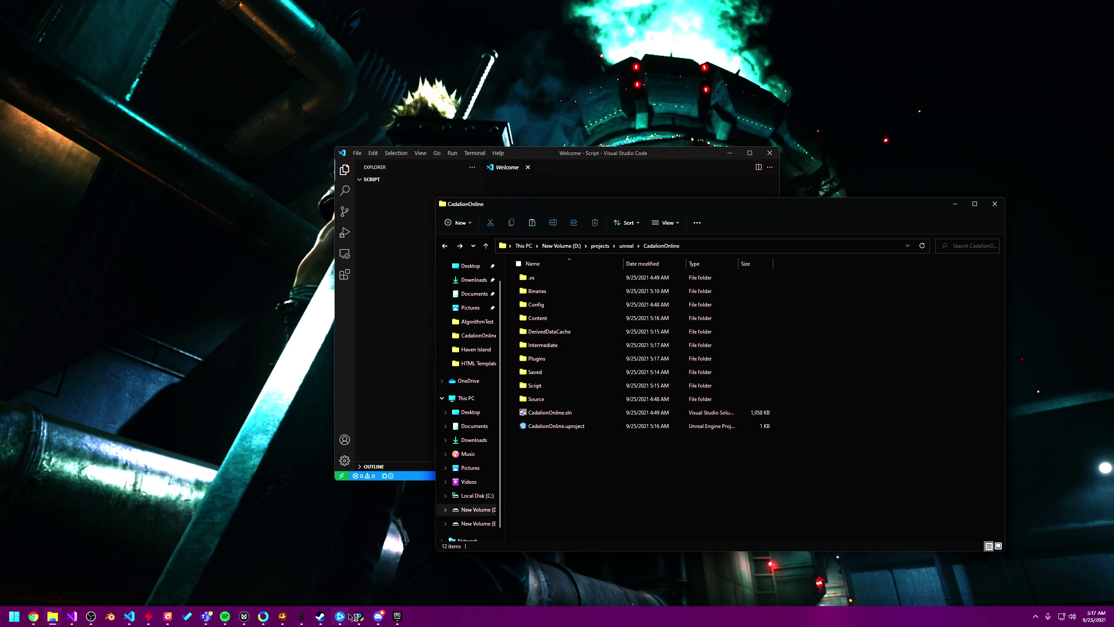
left_click(566, 415)
left_click(568, 424)
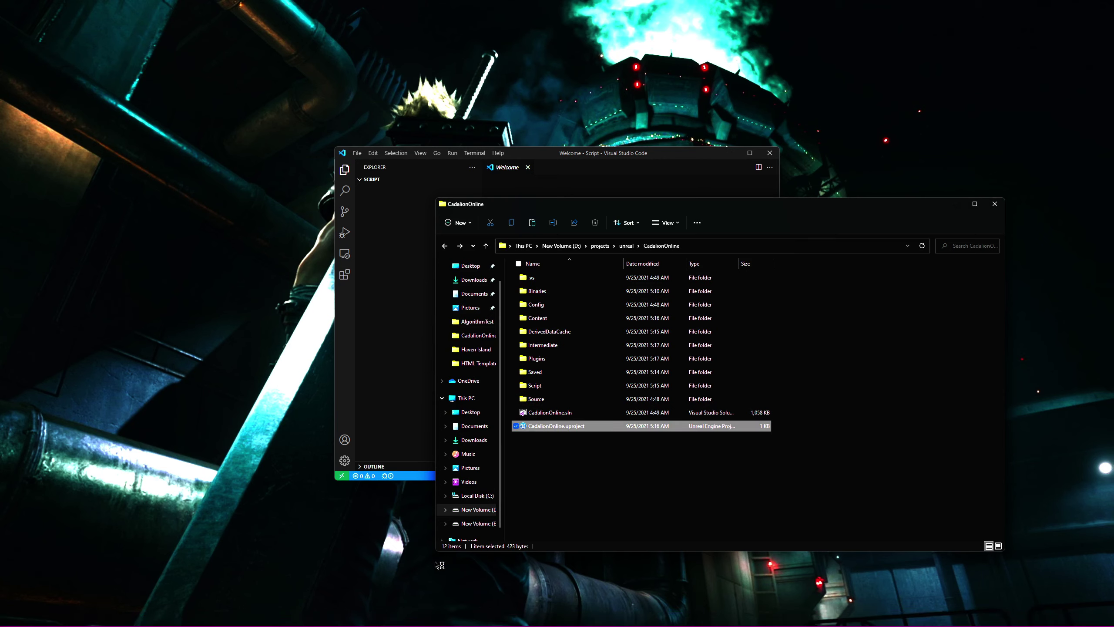
mouse_move(310, 619)
mouse_move(270, 615)
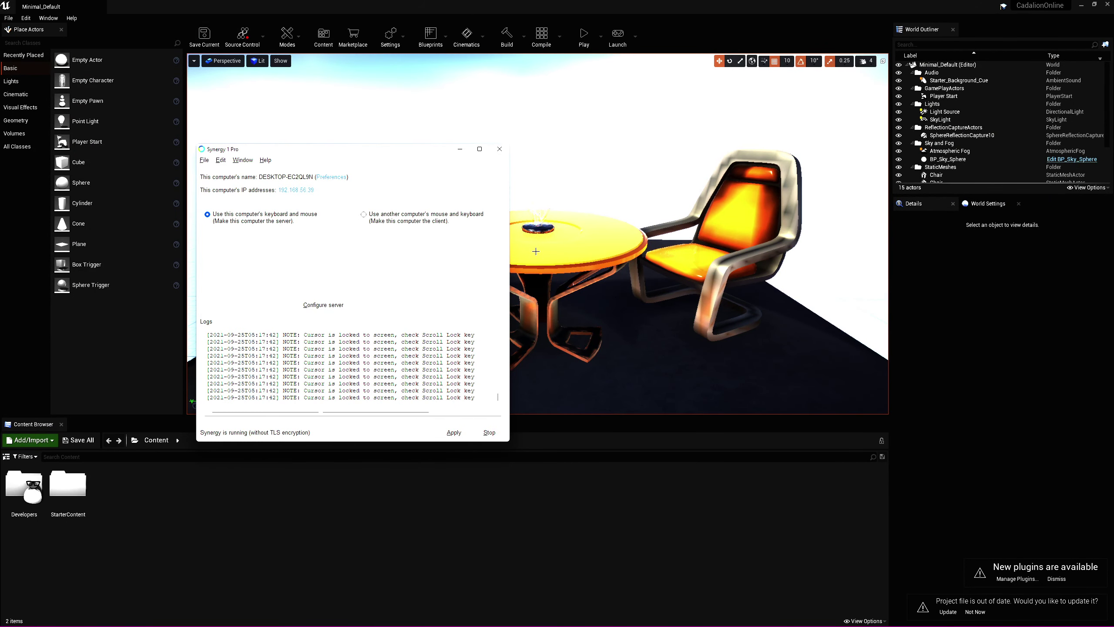
- Minimize the Synergy window and check the plugins browser in the Unreal editor
left_click(459, 151)
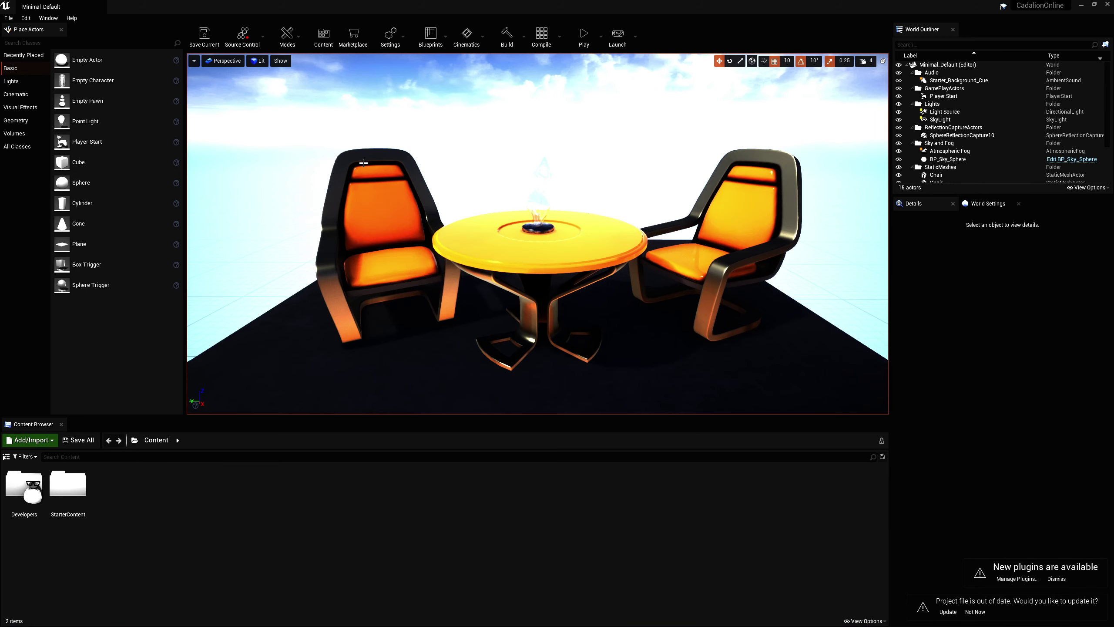
left_click(25, 20)
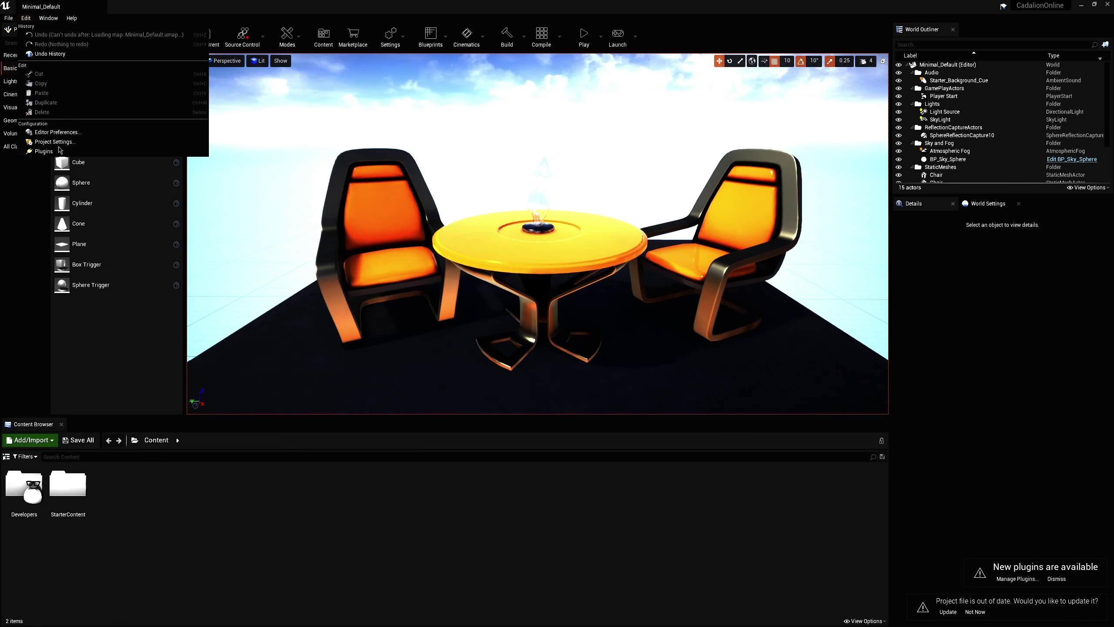
left_click(57, 151)
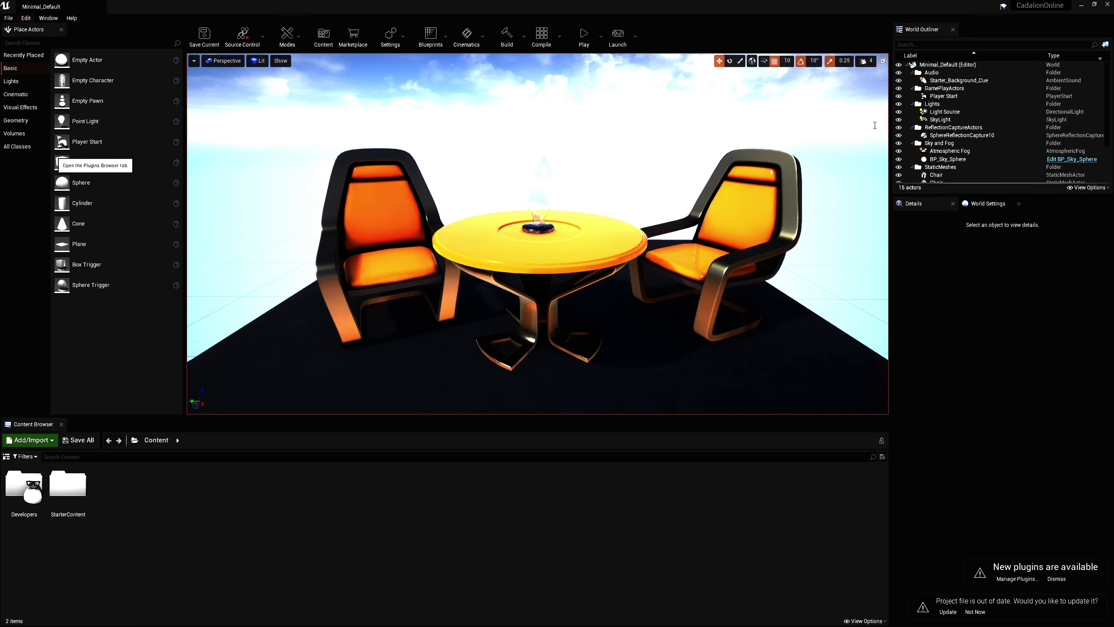
- Update the out-of-date project file and show the source folder tree in the Content Browser
left_click(948, 612)
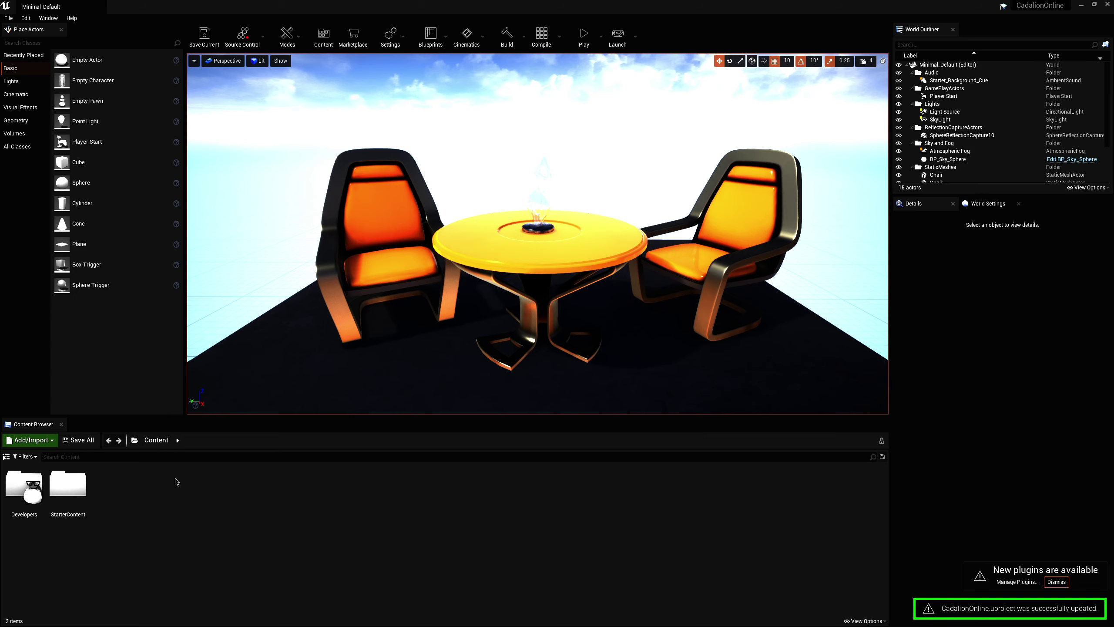
left_click(7, 458)
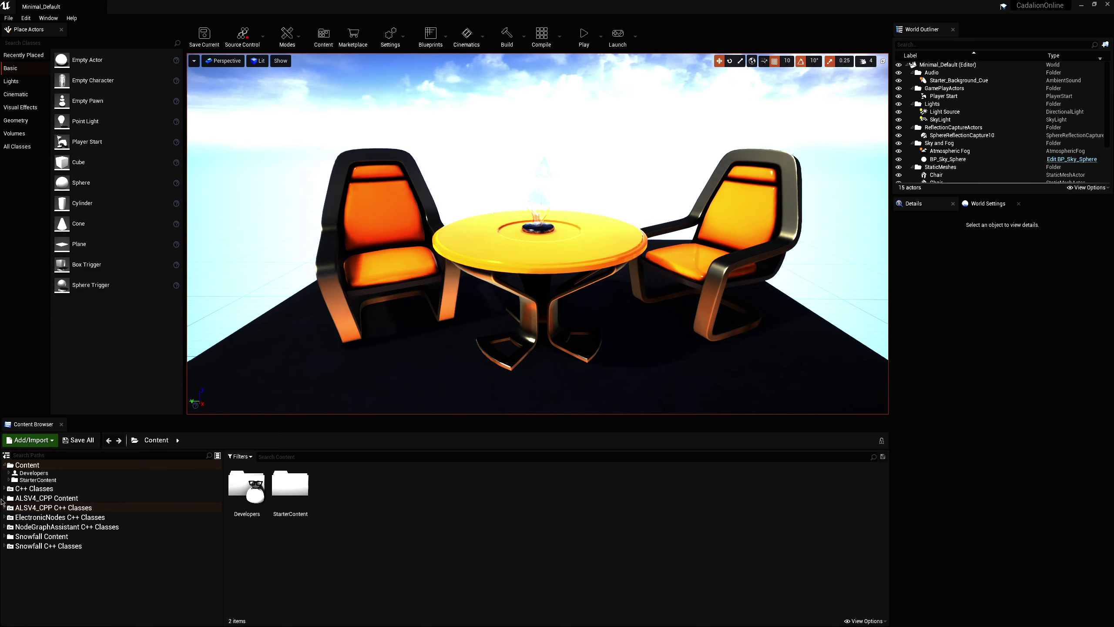
key("super")
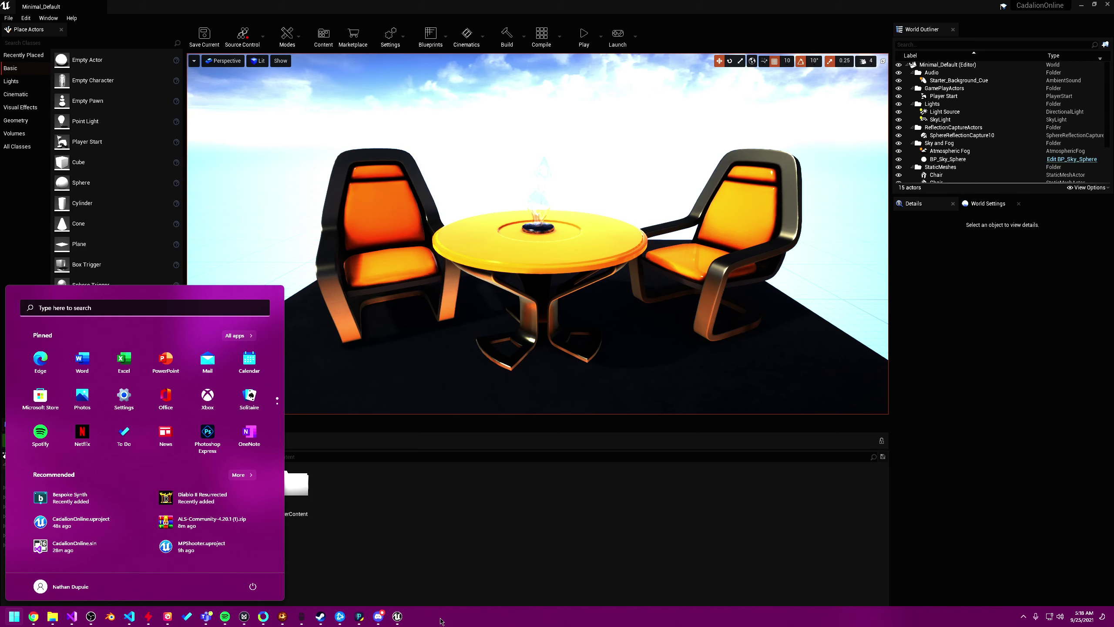
left_click(1024, 616)
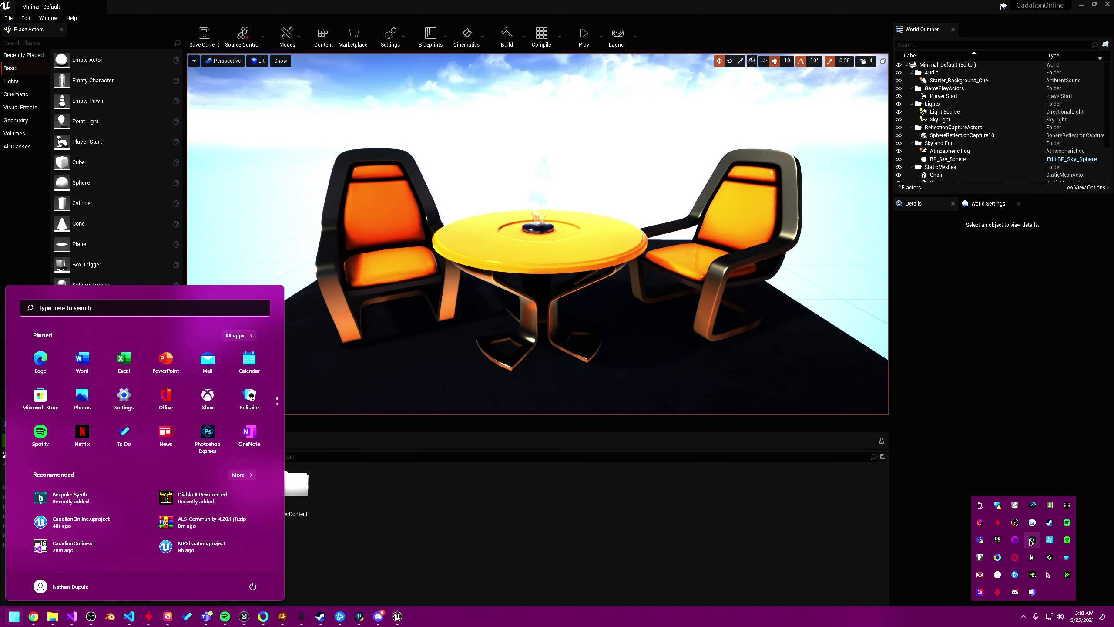
left_click(998, 539)
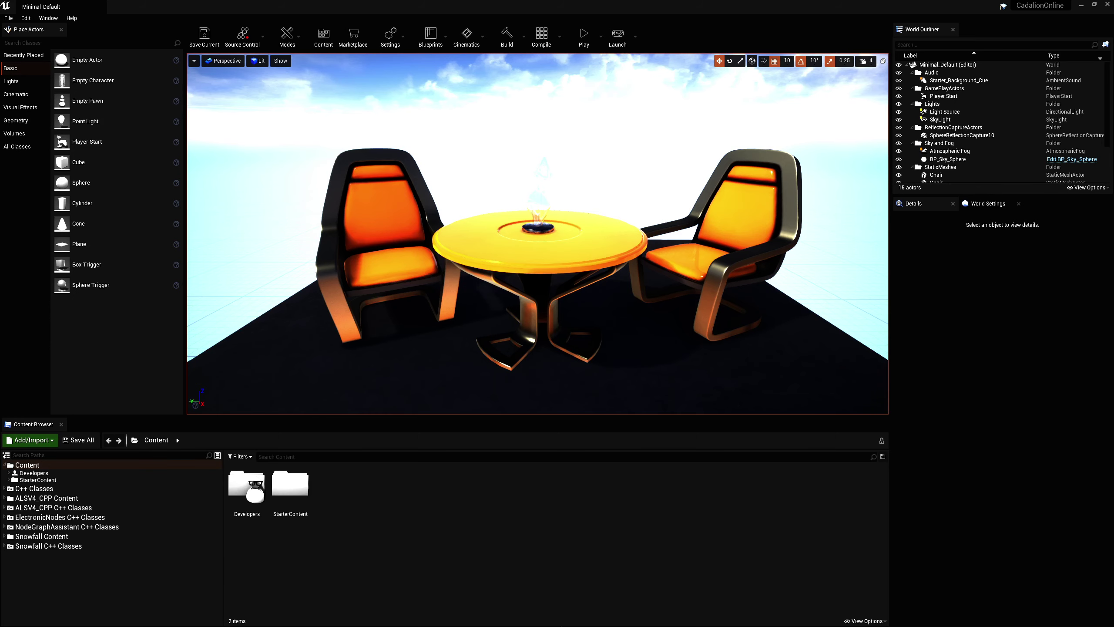
key("super")
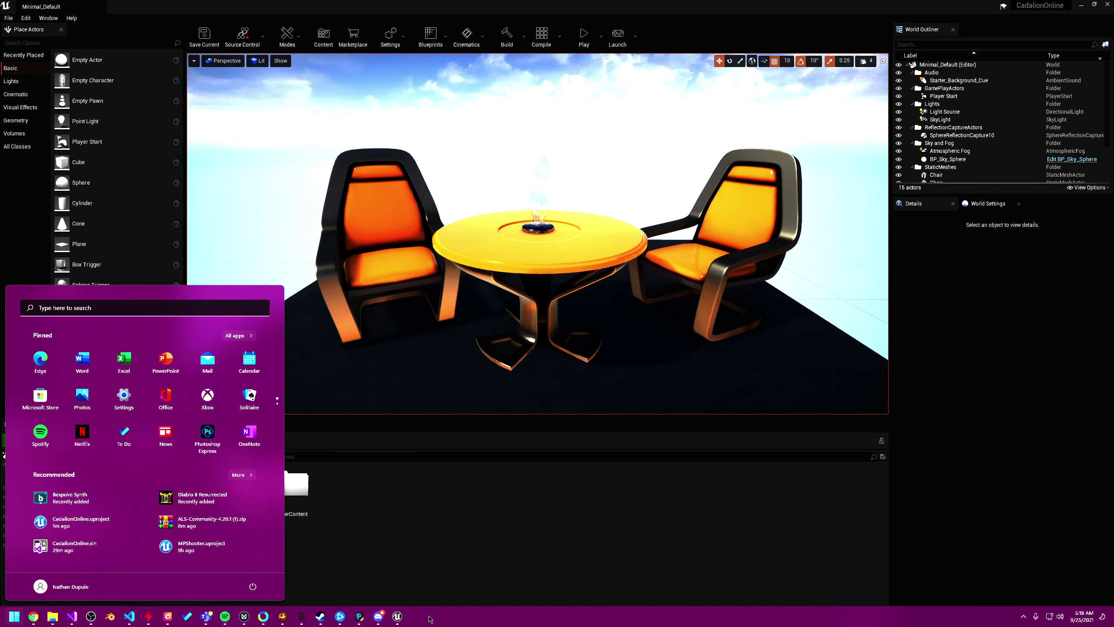
- Switch to the Epic Games Launcher and show the Unreal Engine library of installed engines and projects
left_click(1024, 613)
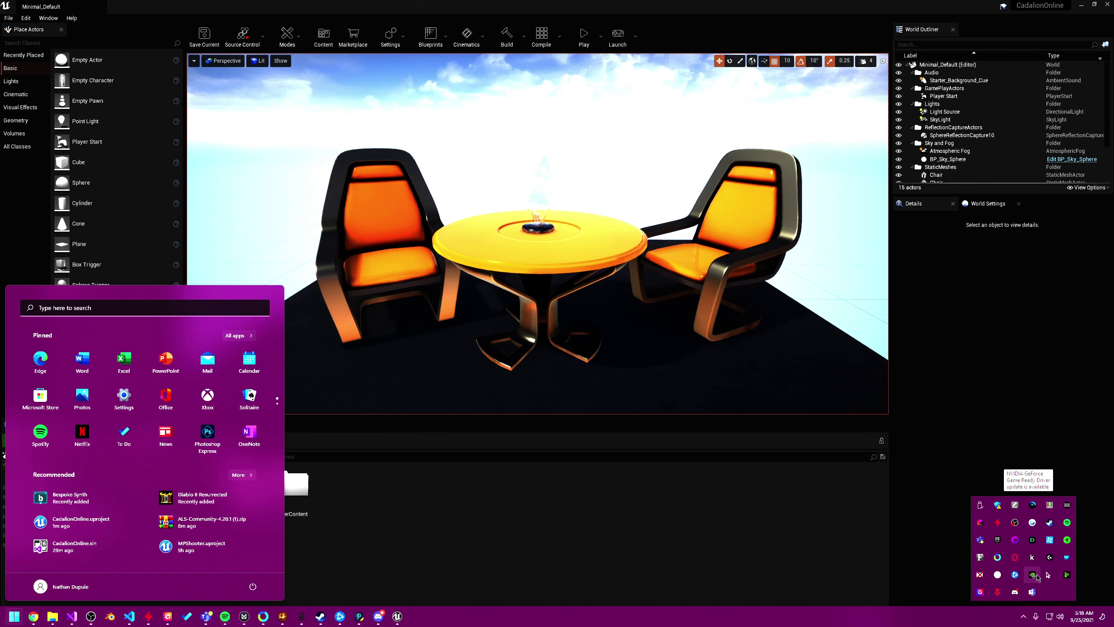
right_click(1004, 541)
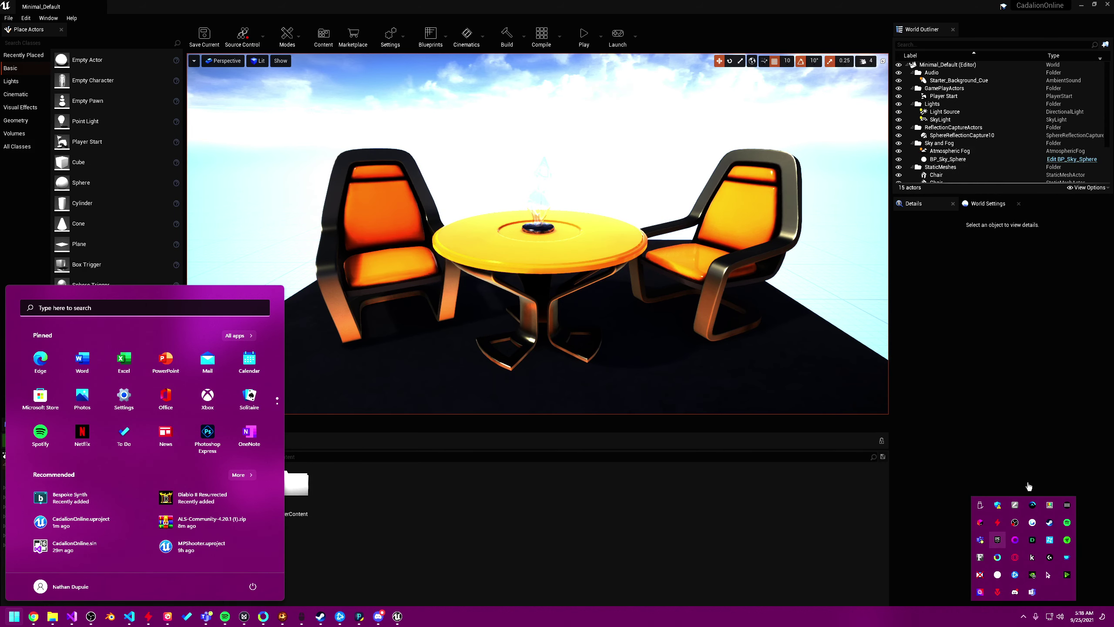
left_click(1031, 462)
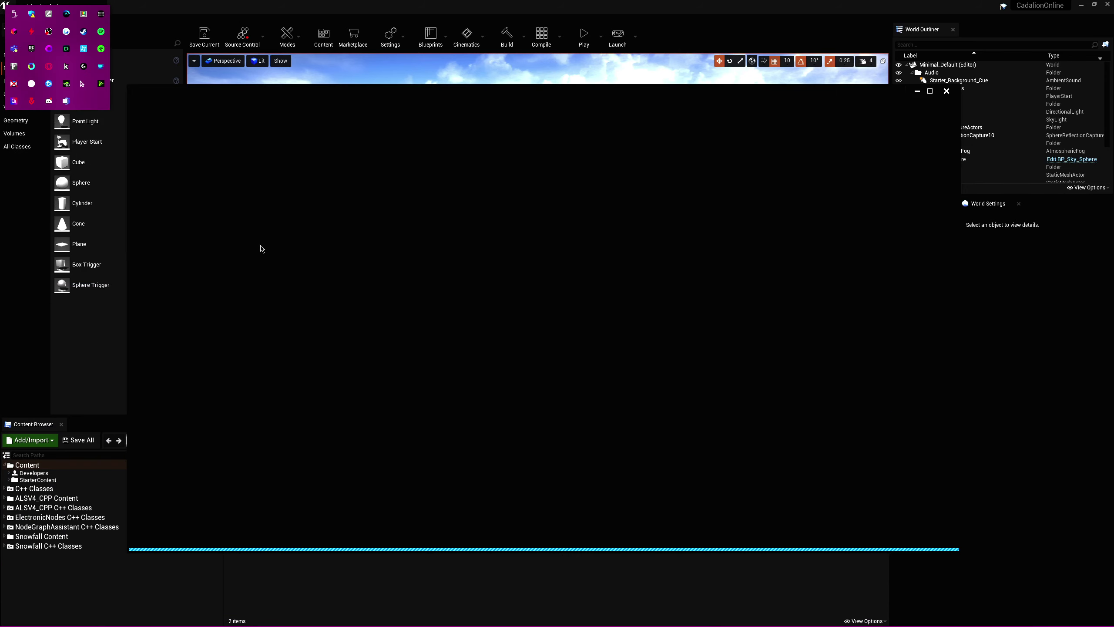
left_click(380, 110)
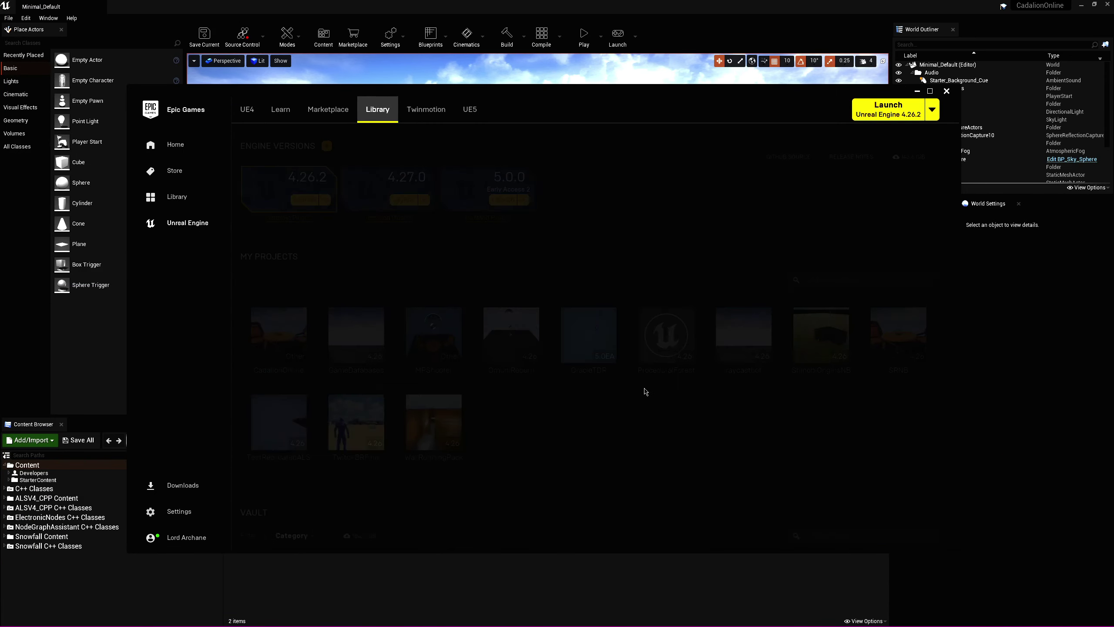
scroll(684, 407, "down", 1)
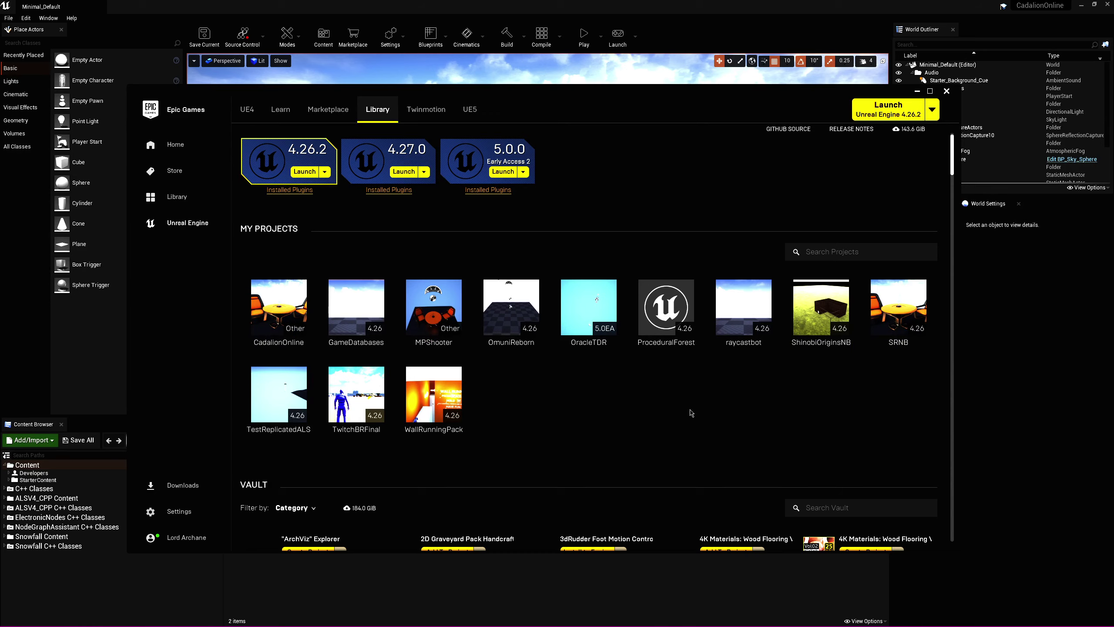
scroll(692, 413, "up", 1)
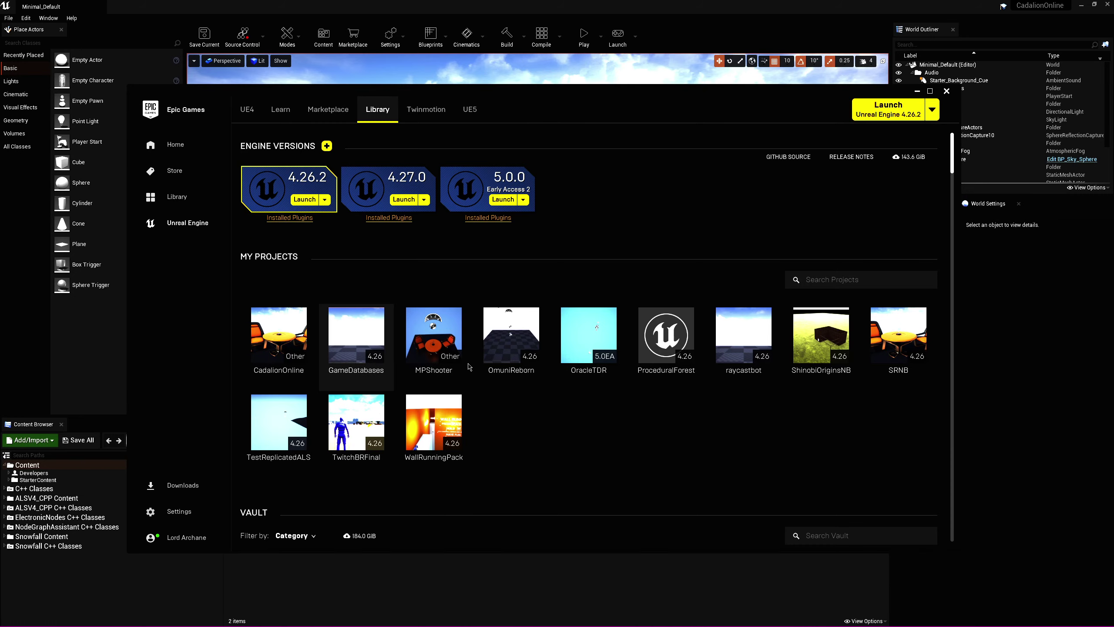
- Add the Aquatic Surface asset from the vault to the CadalionOnline project, selecting 4.26 as the asset version
scroll(468, 367, "down", 4)
scroll(469, 366, "down", 4)
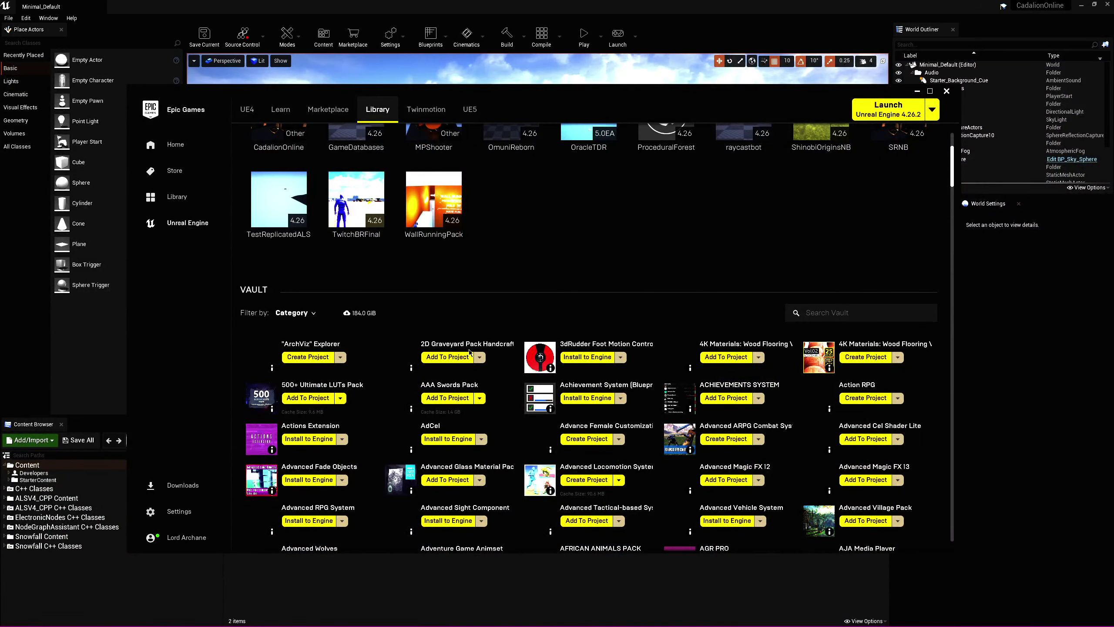
scroll(469, 351, "down", 4)
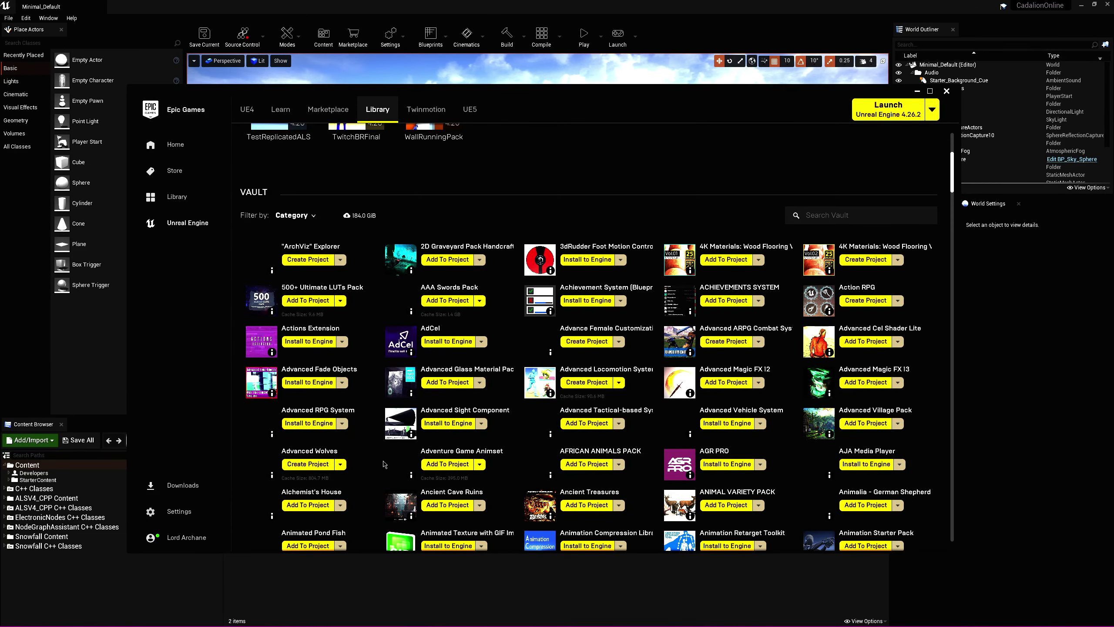
scroll(376, 445, "down", 4)
scroll(376, 445, "down", 1)
scroll(376, 441, "down", 3)
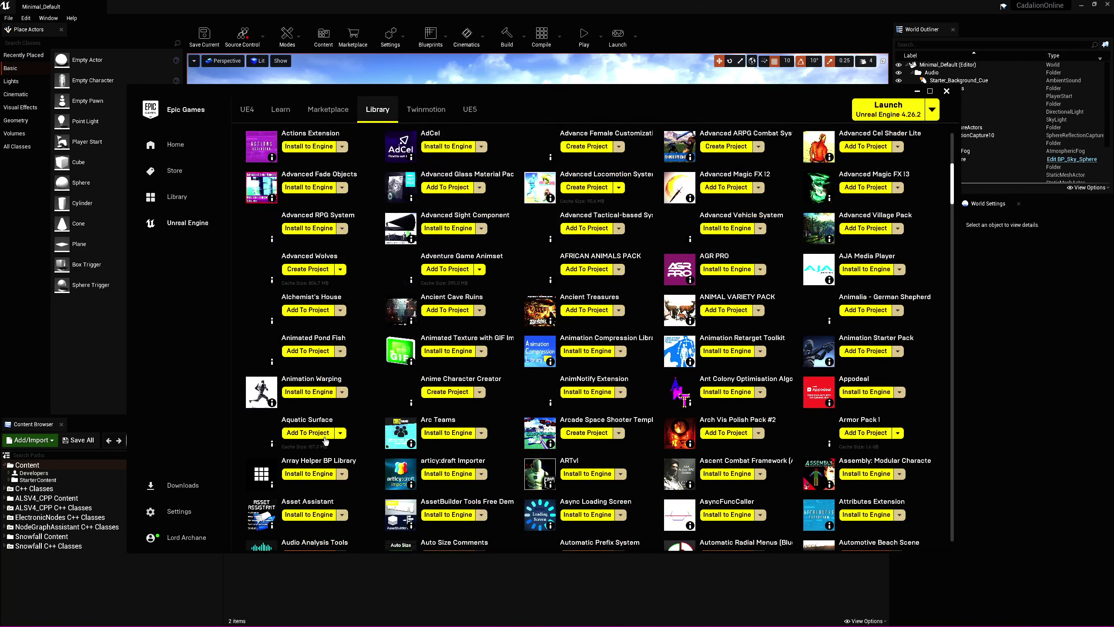
left_click(316, 434)
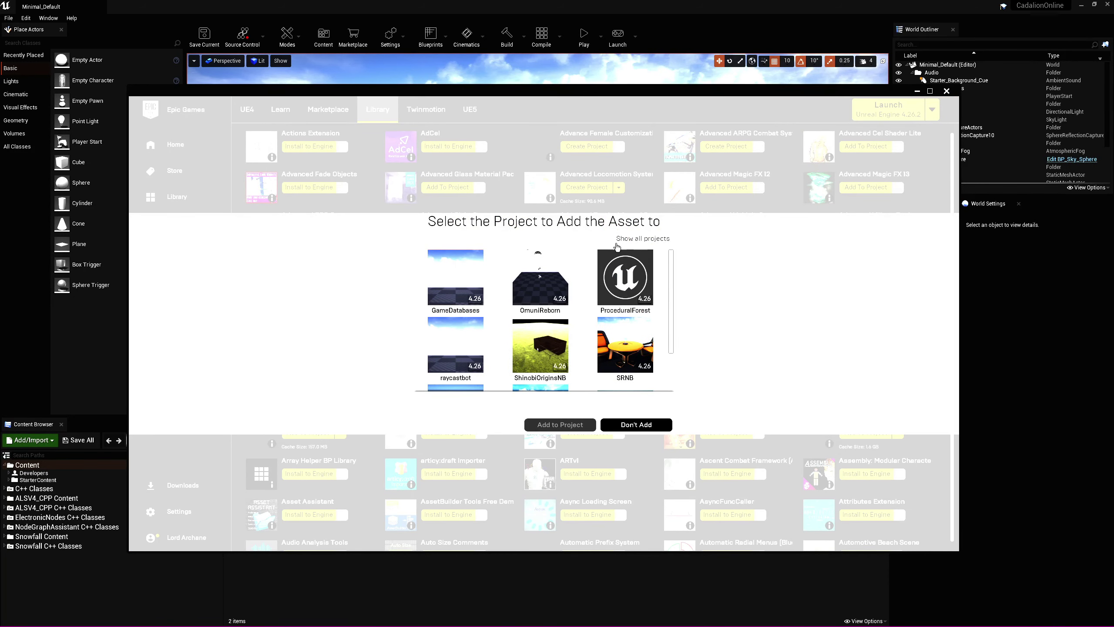
scroll(590, 363, "down", 3)
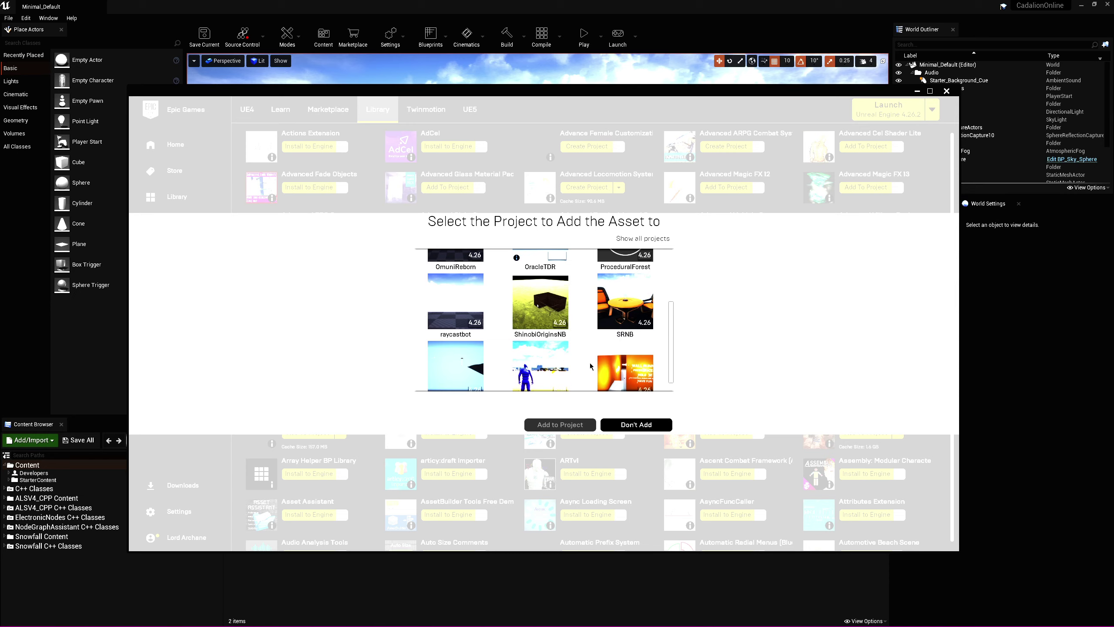
scroll(570, 333, "up", 4)
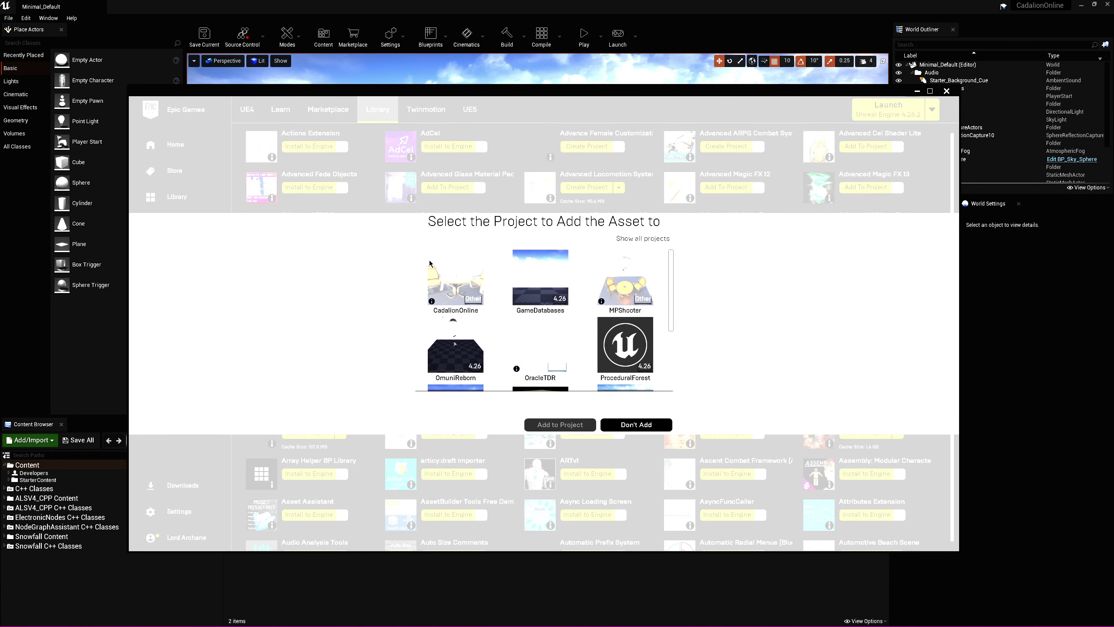
left_click(456, 281)
left_click(482, 407)
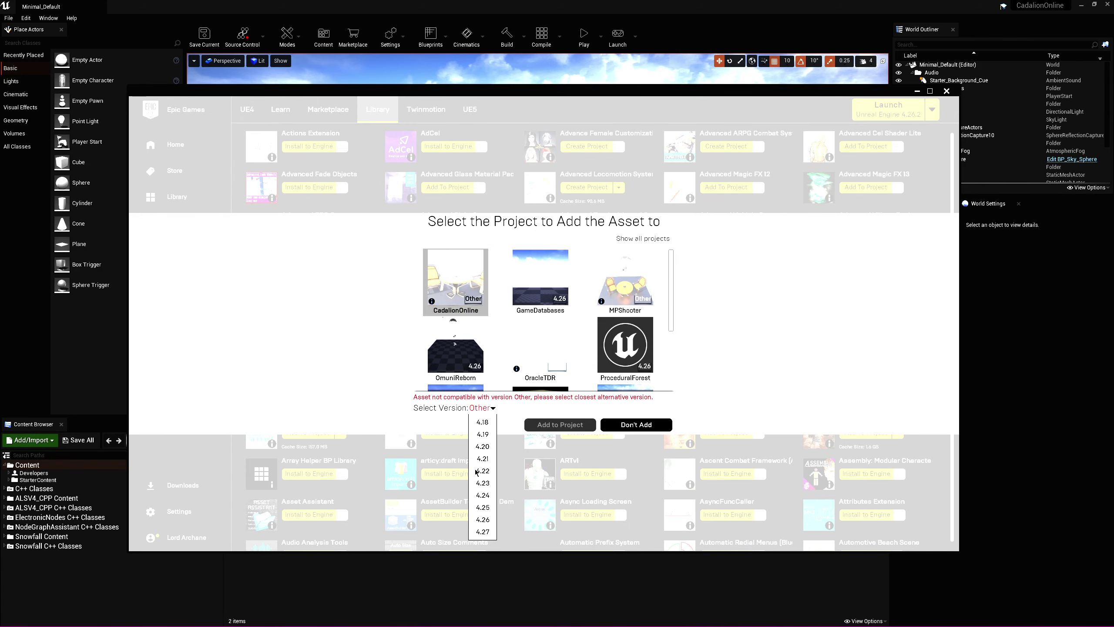
left_click(483, 521)
left_click(561, 425)
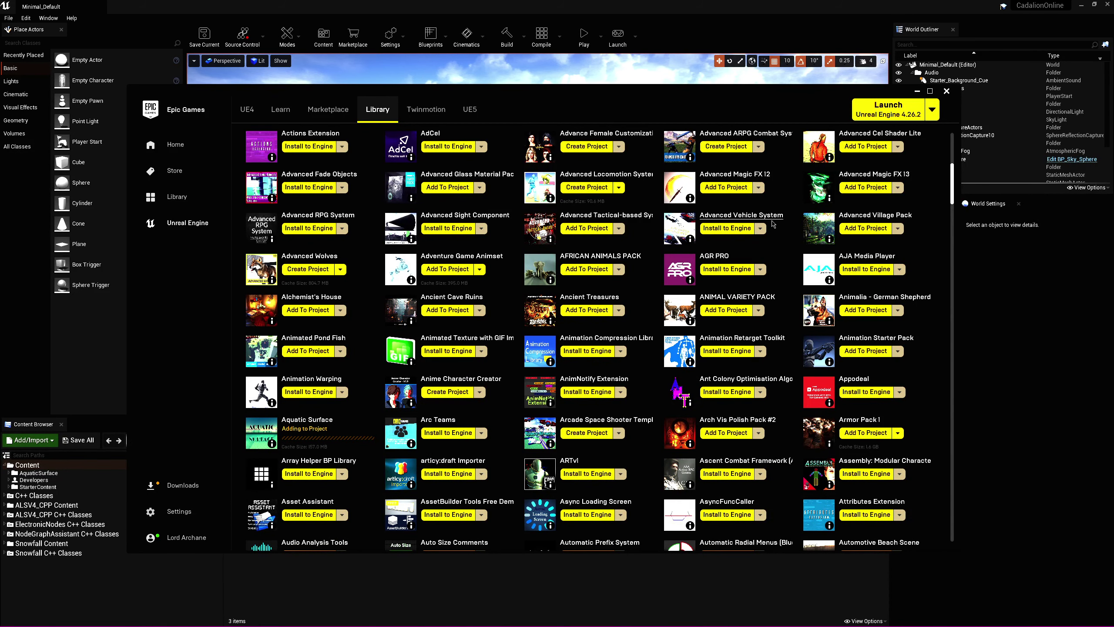
- Search the vault for "character"
scroll(773, 378, "up", 2)
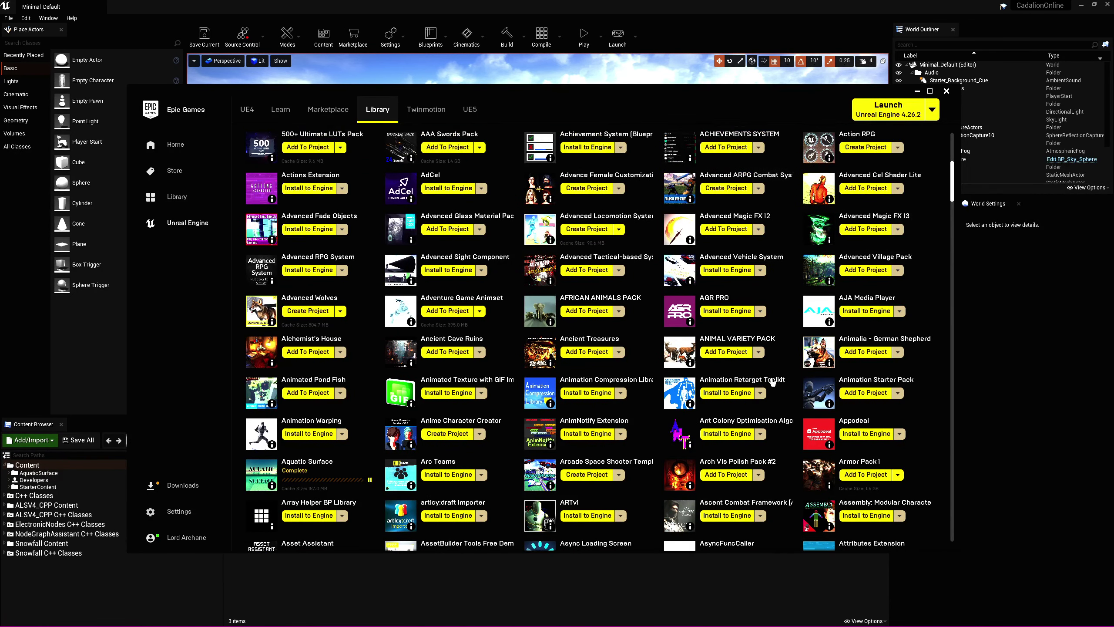
scroll(865, 337, "up", 3)
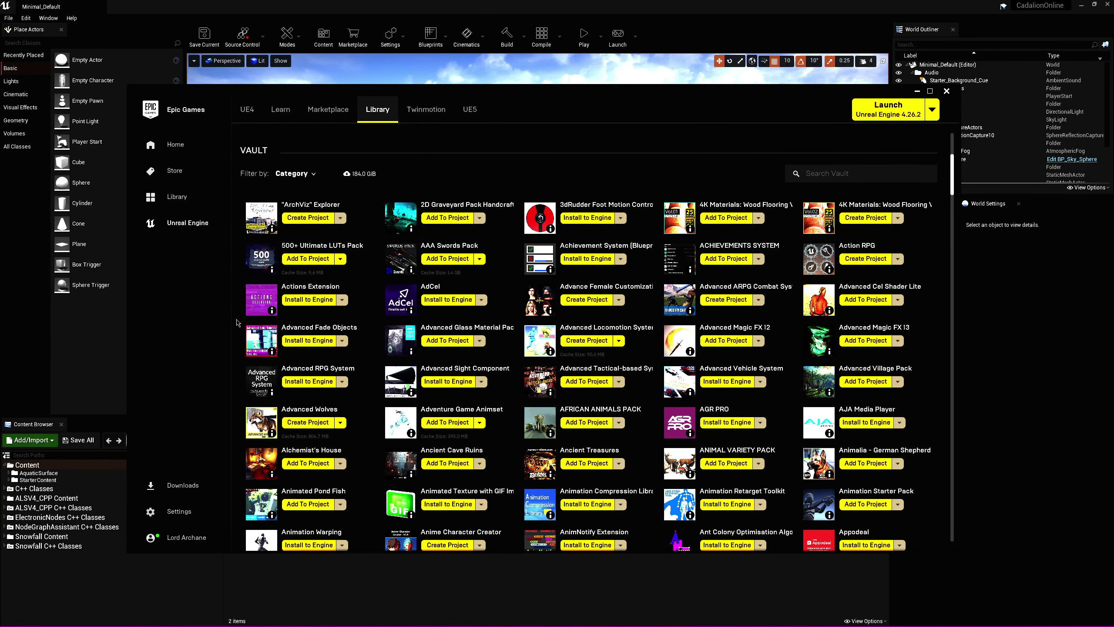
left_click(861, 172)
type("character")
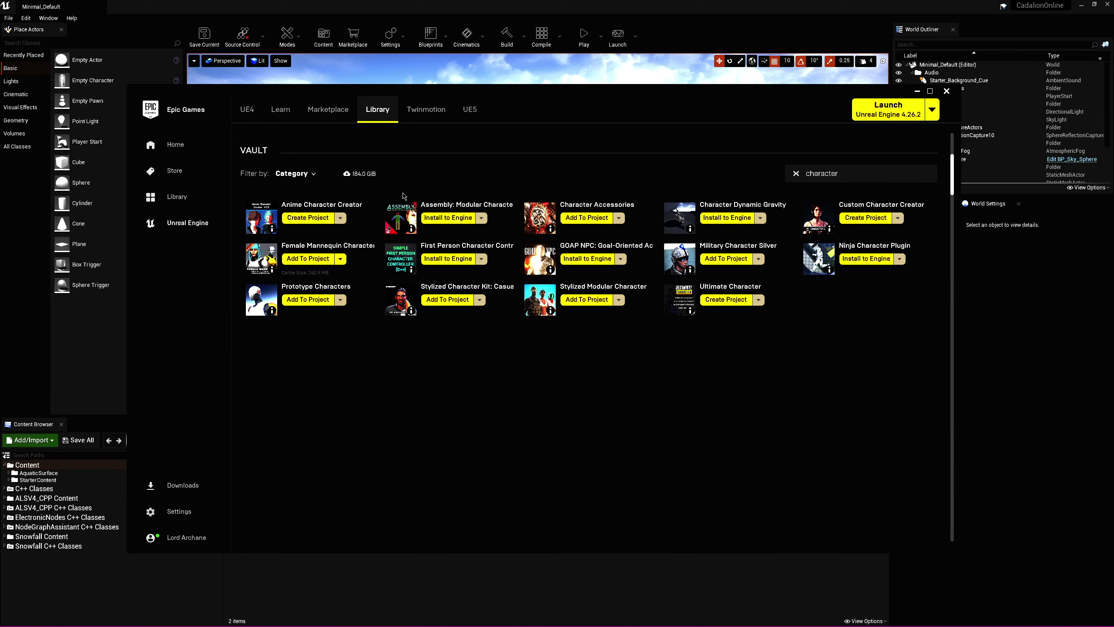
- Open the Custom Character Creator marketplace page and look through its preview images
left_click(886, 204)
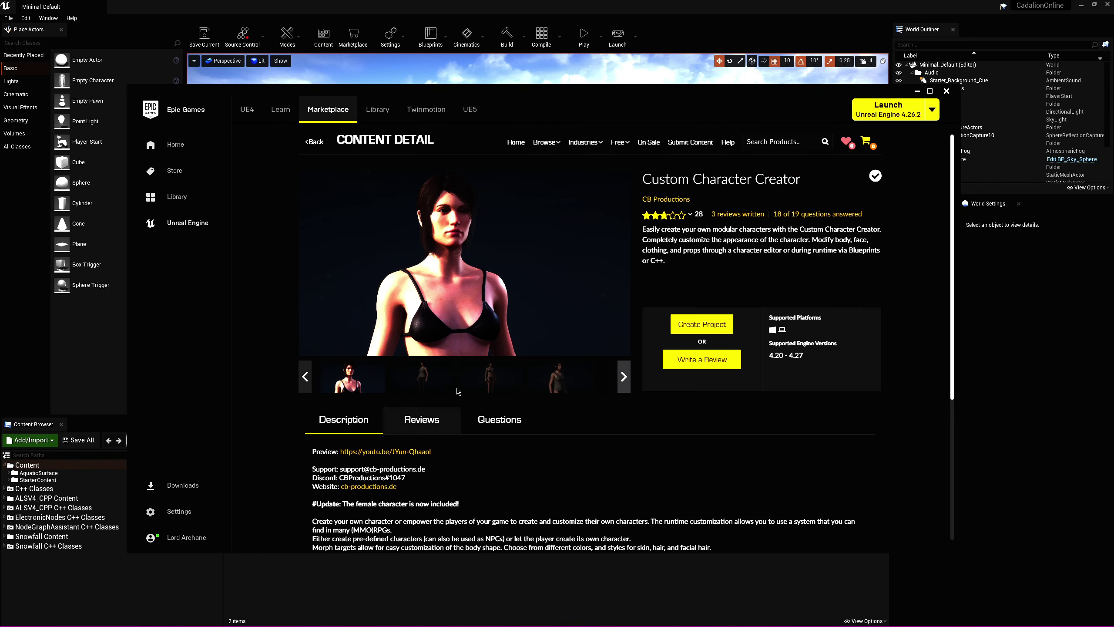
left_click(562, 378)
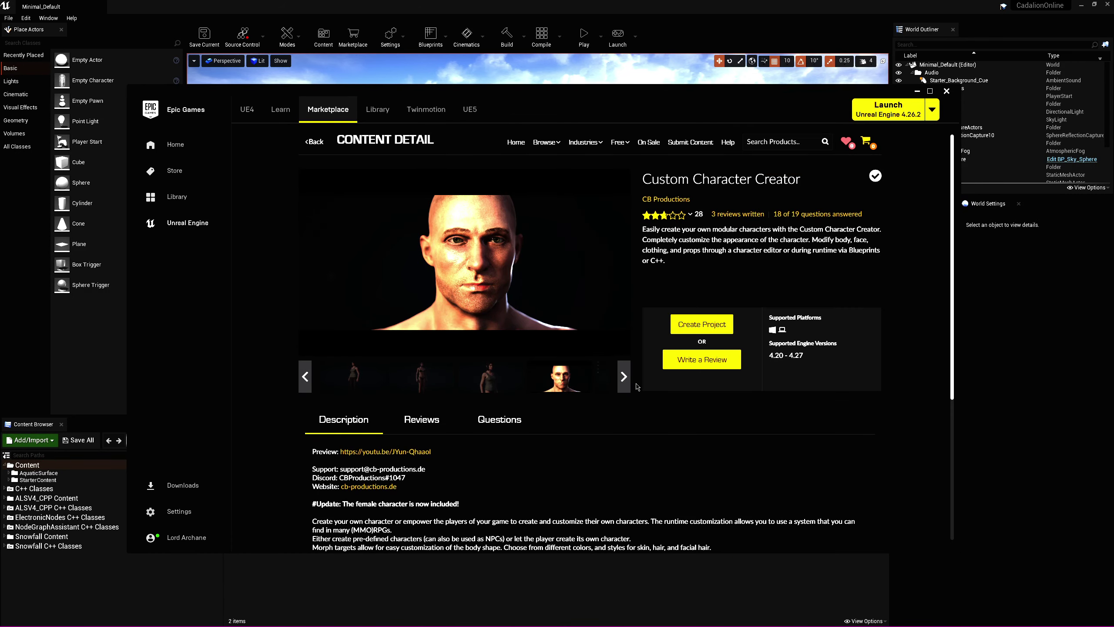
left_click(624, 378)
left_click(583, 385)
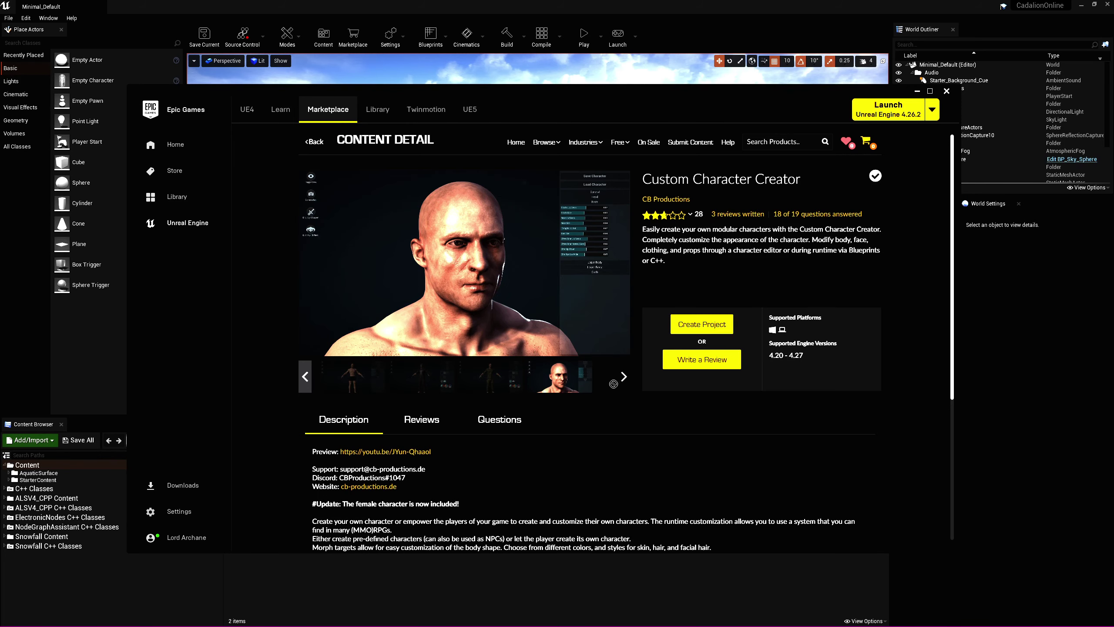
- Create the CustomCharacterCreator project for engine 4.26 in D:/projects/unreal and read through the asset's description and technical details
left_click(710, 325)
left_click(703, 325)
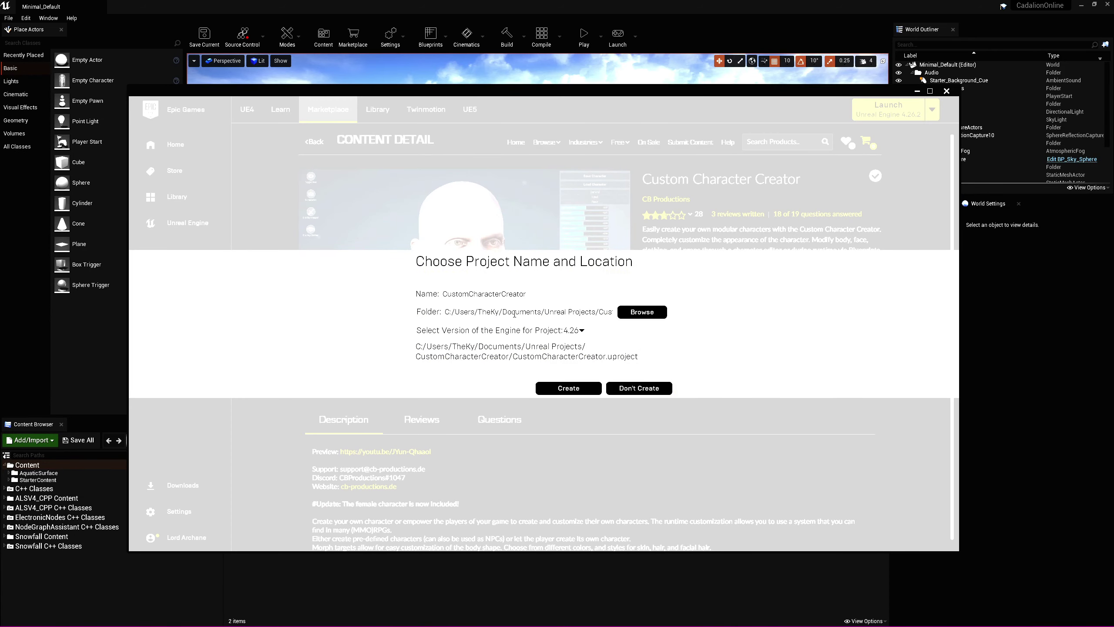
left_click(652, 312)
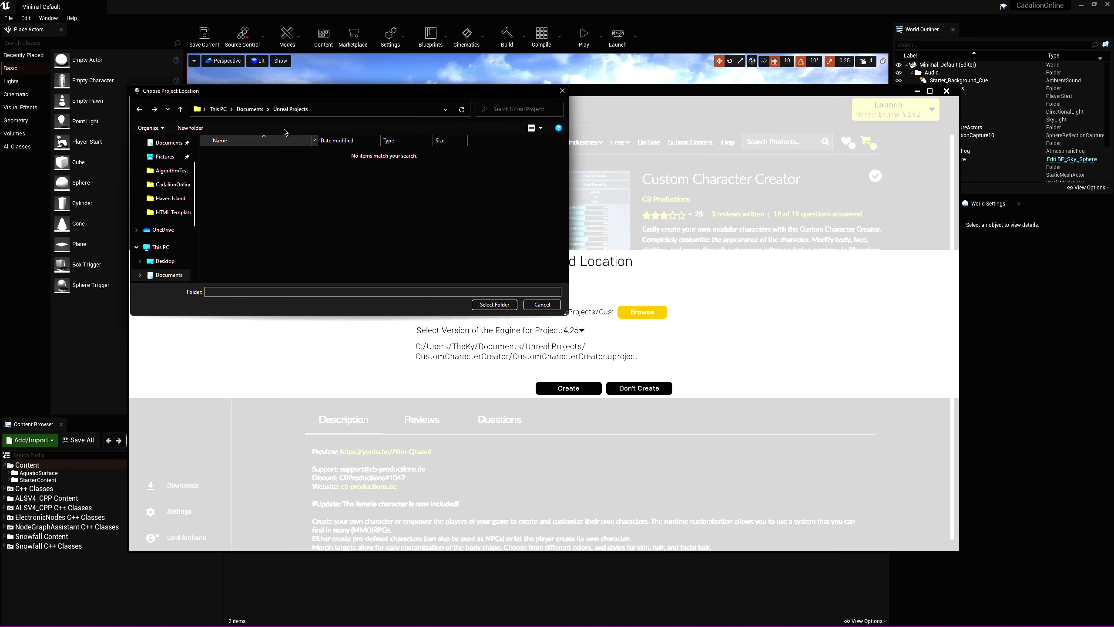
scroll(174, 258, "down", 2)
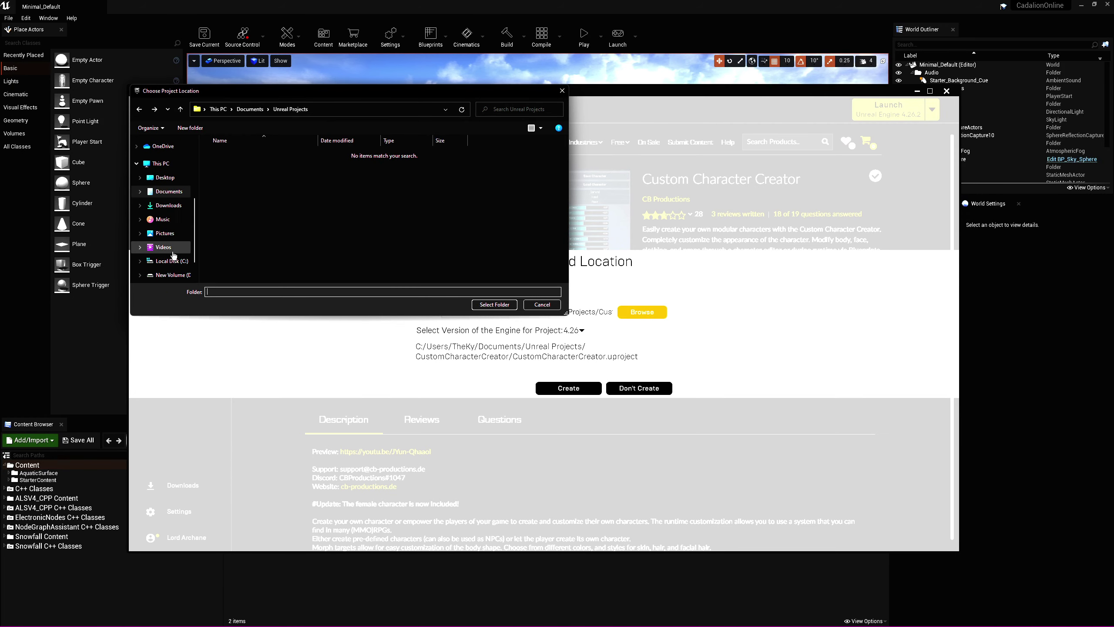
scroll(174, 258, "down", 1)
left_click(170, 240)
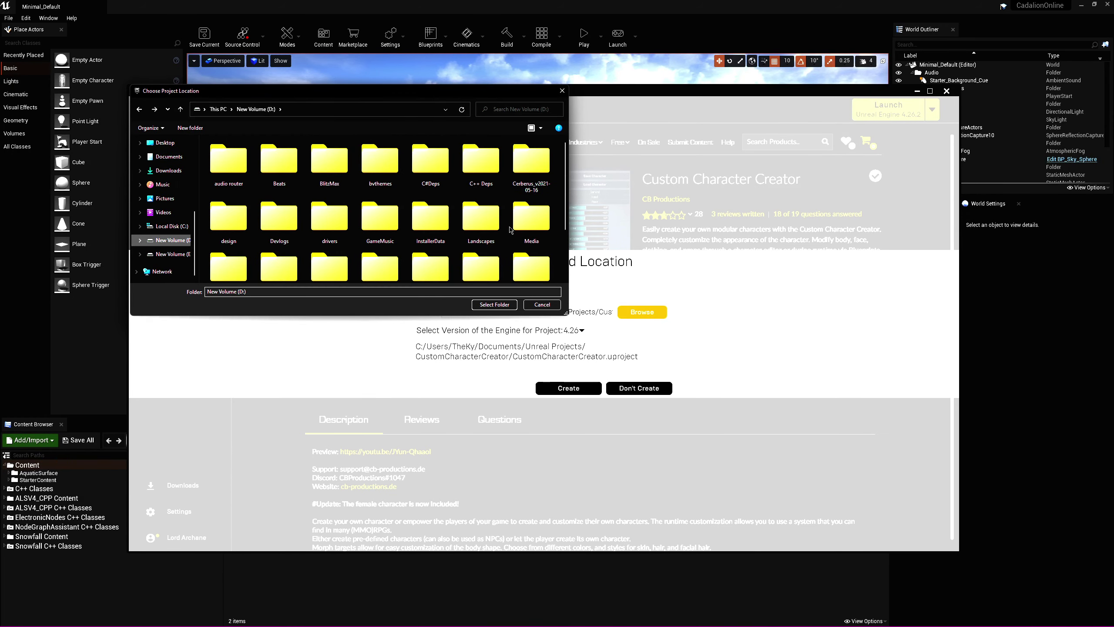
scroll(531, 211, "down", 2)
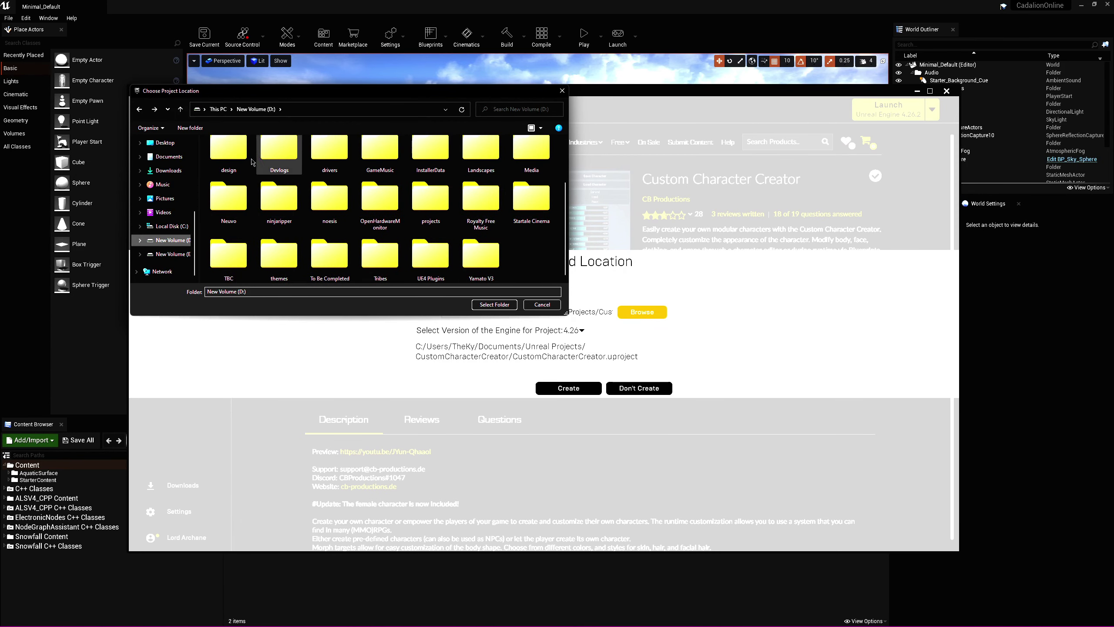
double_click(439, 204)
double_click(434, 219)
key("Return")
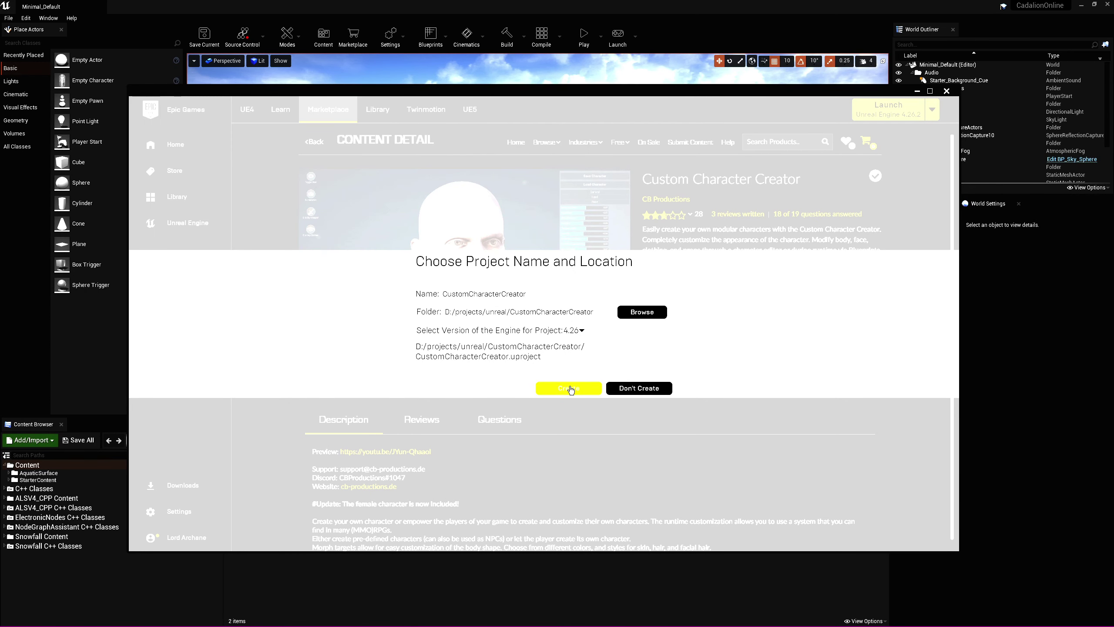
left_click(570, 389)
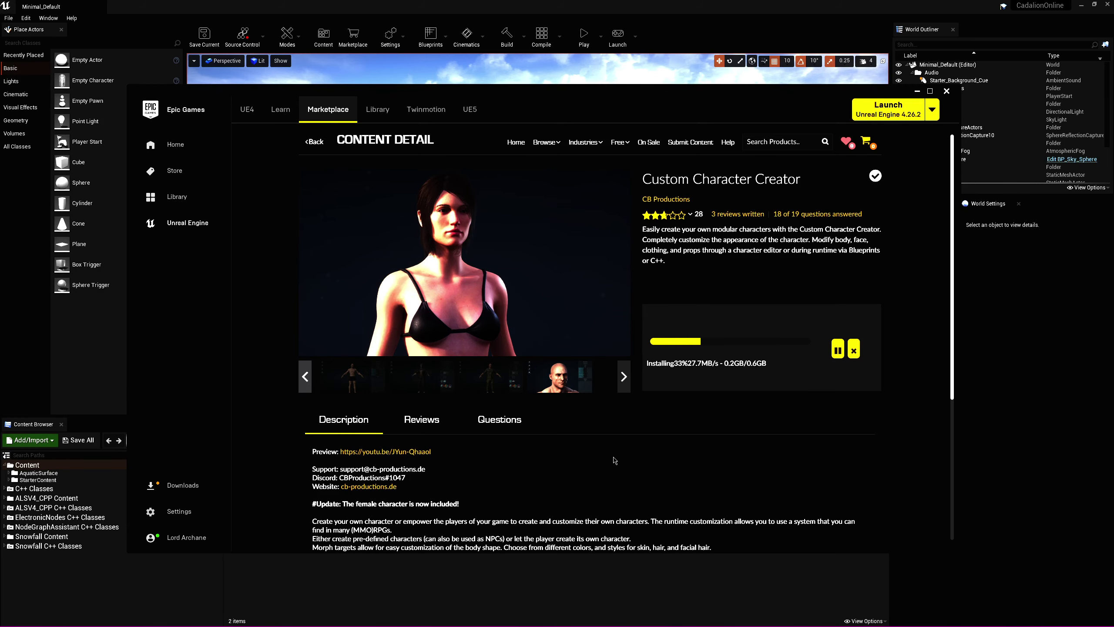
scroll(632, 448, "down", 5)
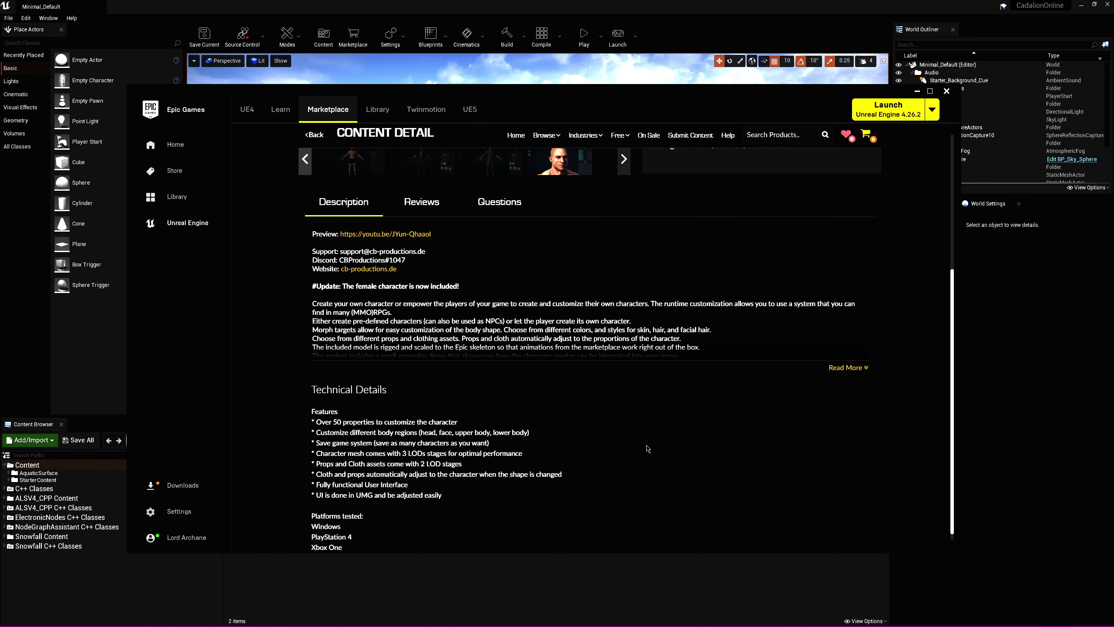
scroll(648, 448, "up", 5)
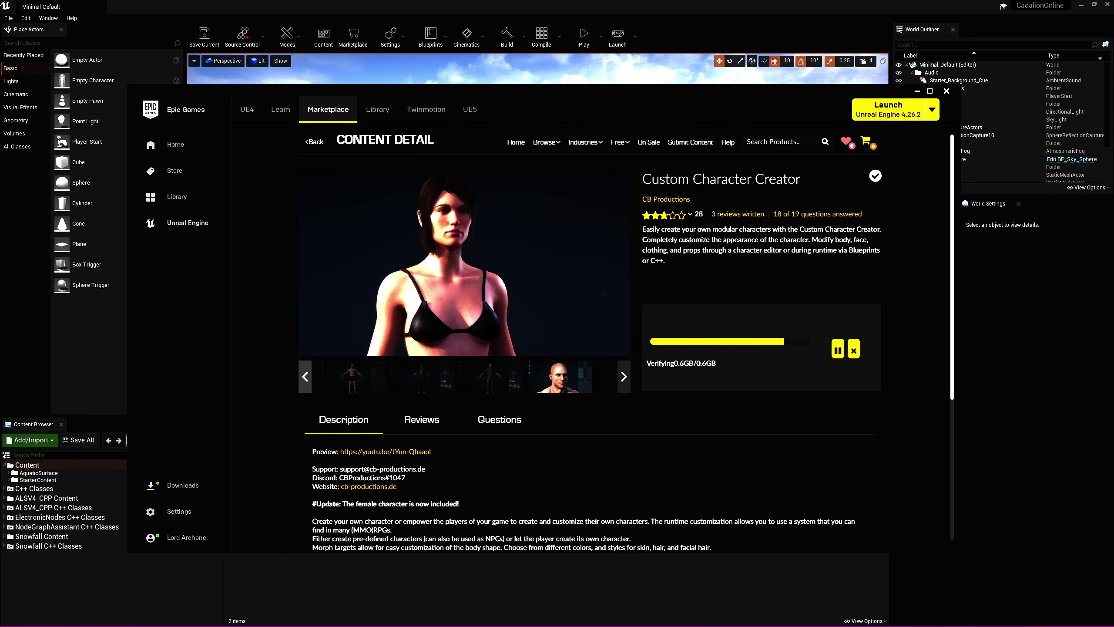
- Switch to the Script window in Visual Studio Code, enlarge and reposition it, and try to open the Script entry
key("super")
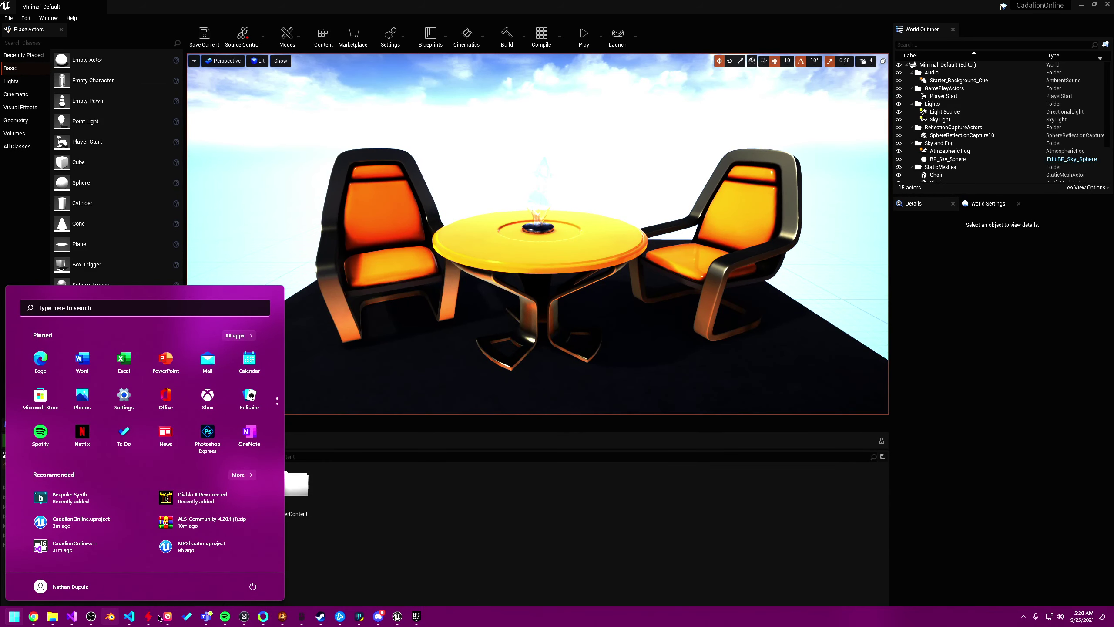
mouse_move(129, 617)
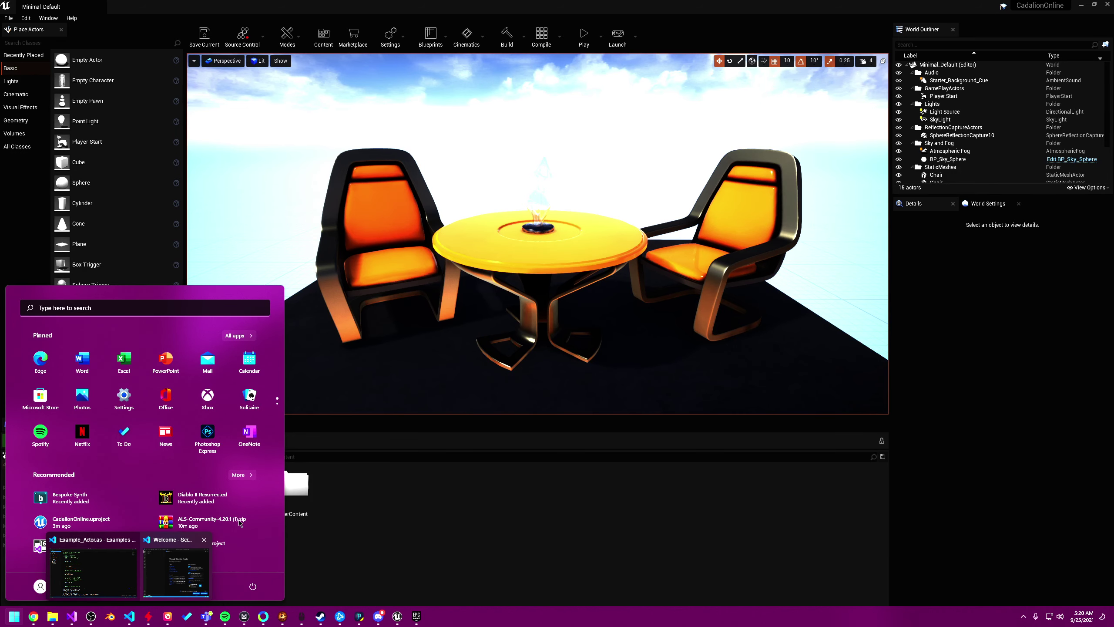
left_click(176, 571)
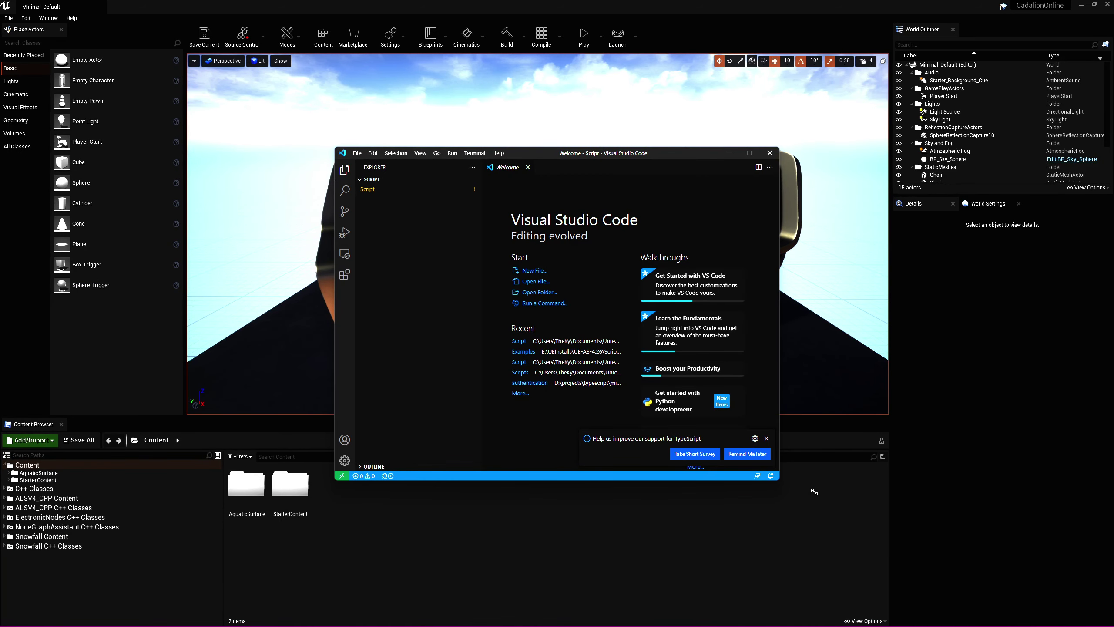
left_click_drag(1021, 564, 1037, 572)
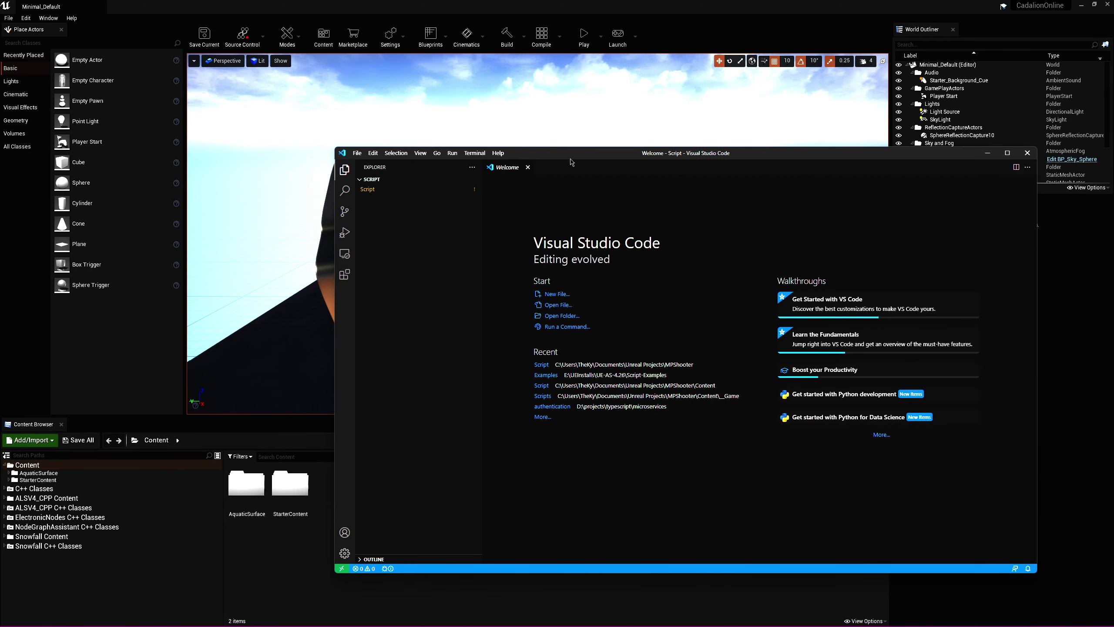
left_click_drag(571, 160, 414, 181)
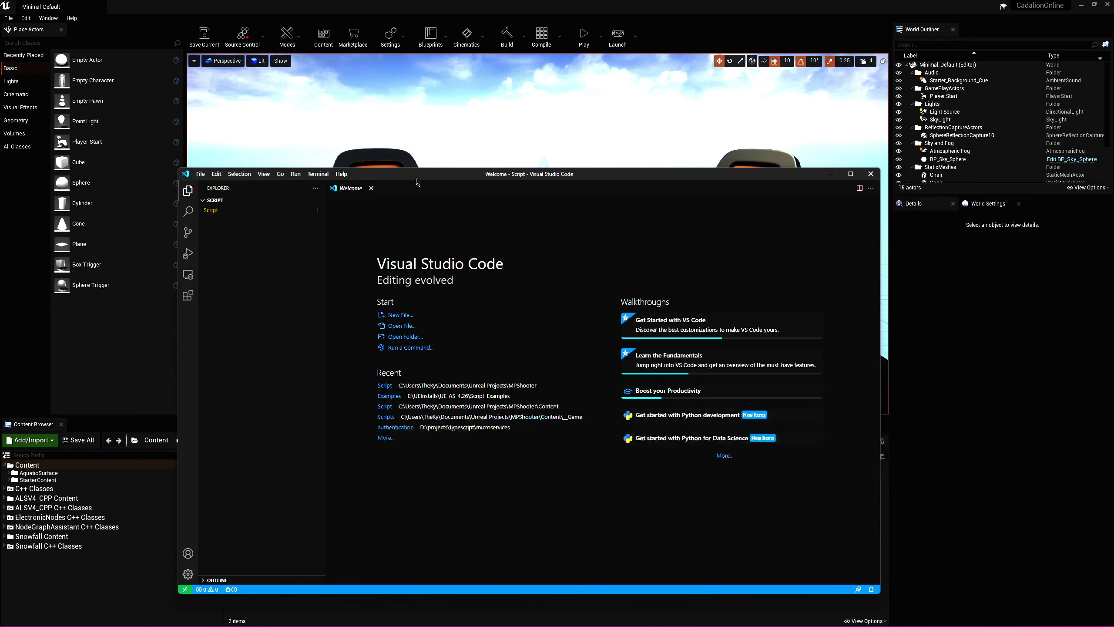
left_click(226, 212)
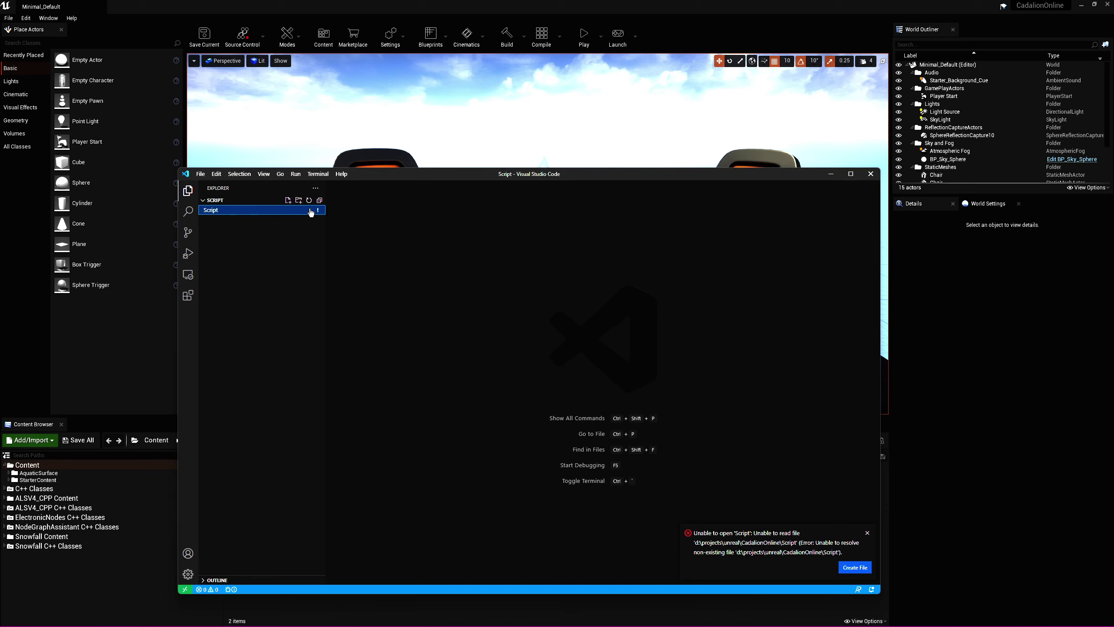
- Create the missing Script file, close its empty editor, and check the options available for the Script entry
left_click(852, 568)
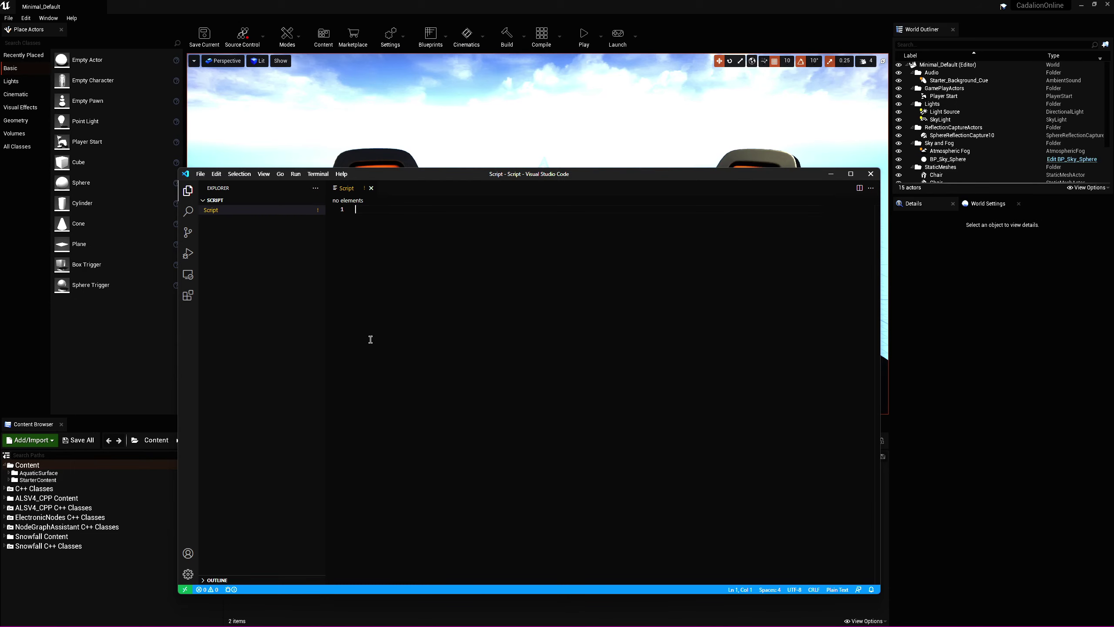
left_click(371, 188)
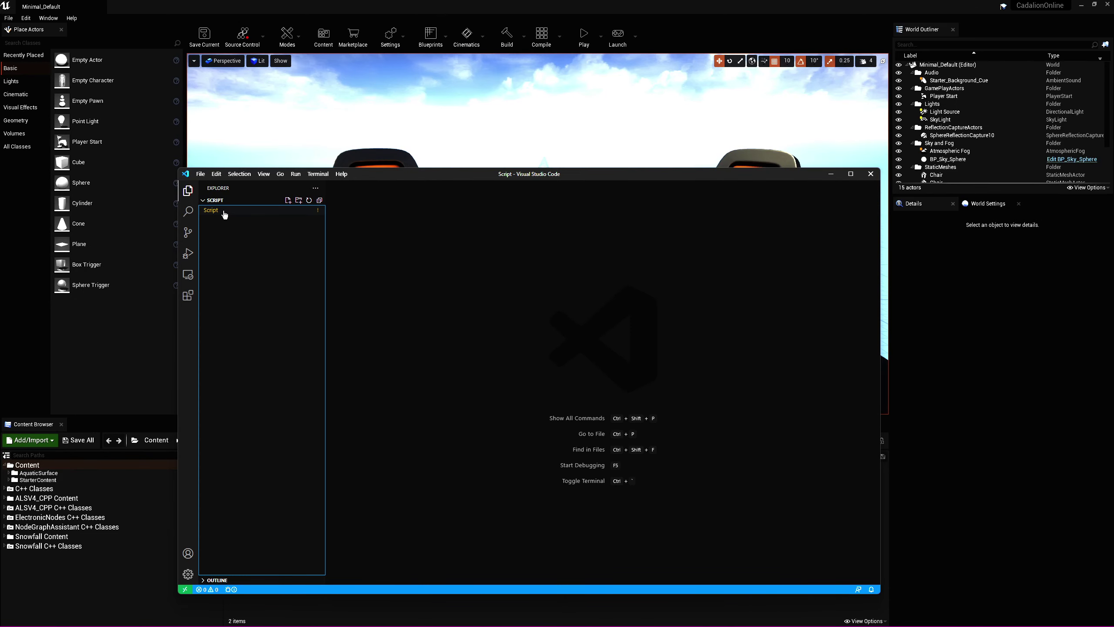
right_click(223, 214)
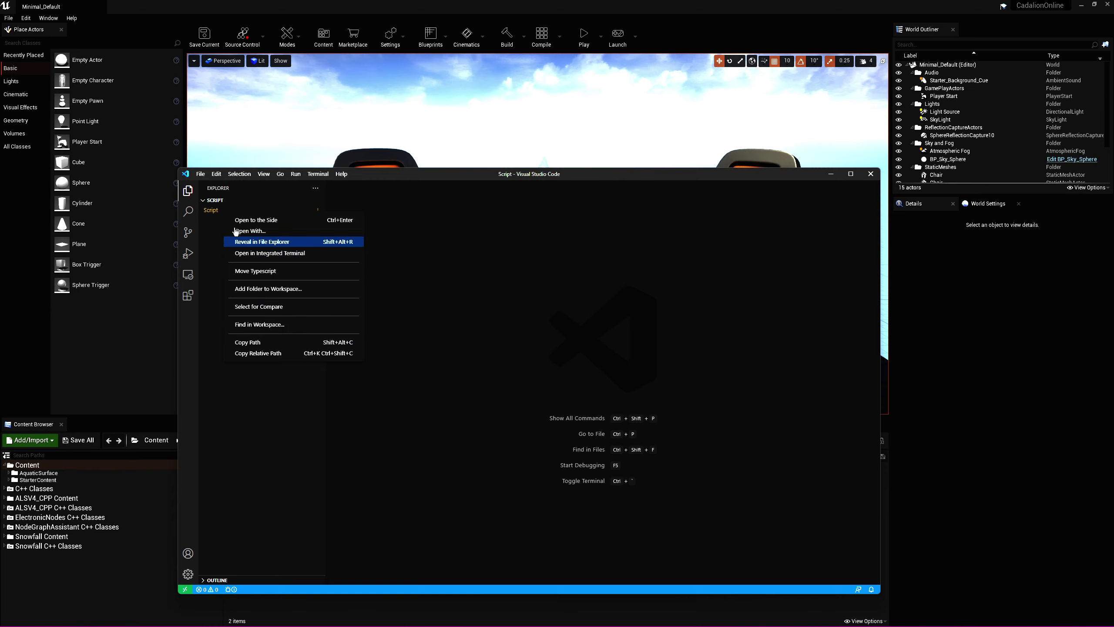
left_click(215, 213)
right_click(216, 212)
key("Escape")
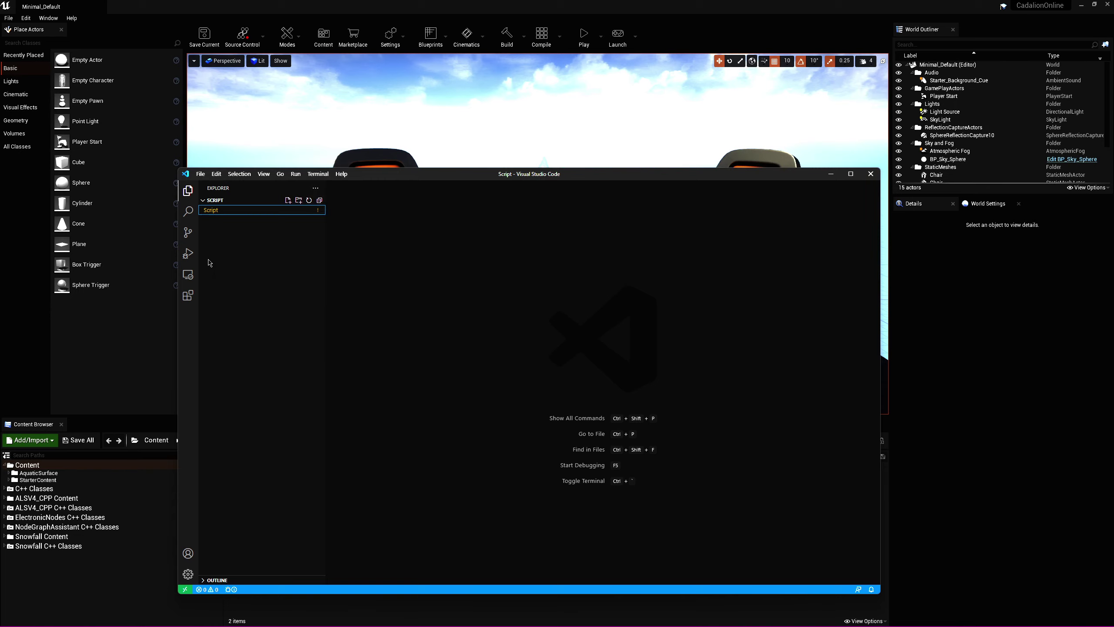
- Refresh the Script folder listing and bring up the options for its empty area
left_click(309, 200)
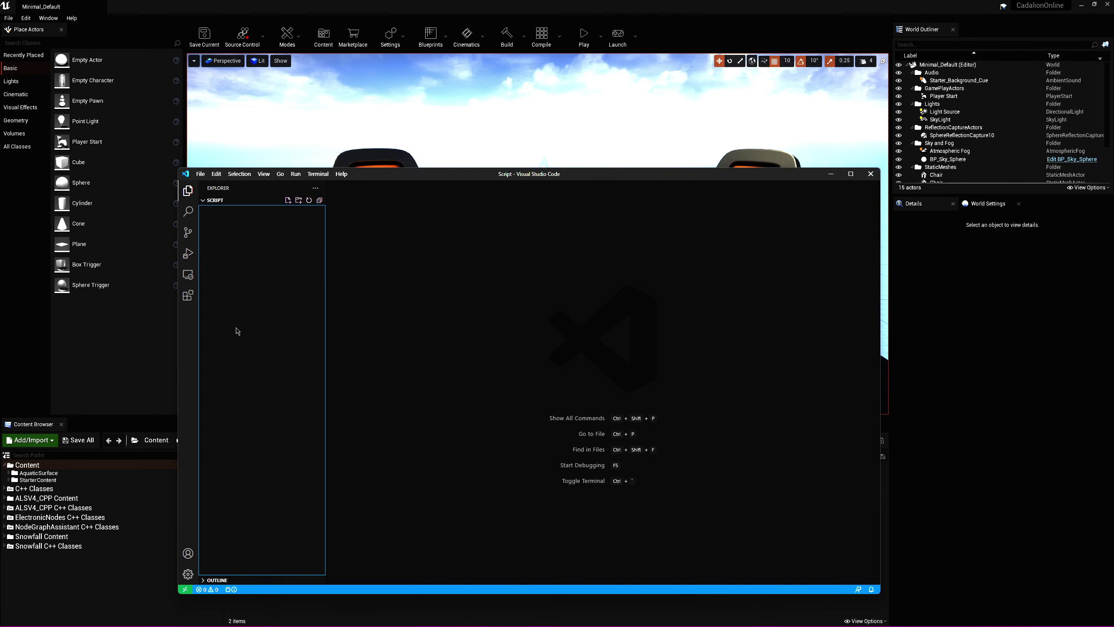
right_click(268, 305)
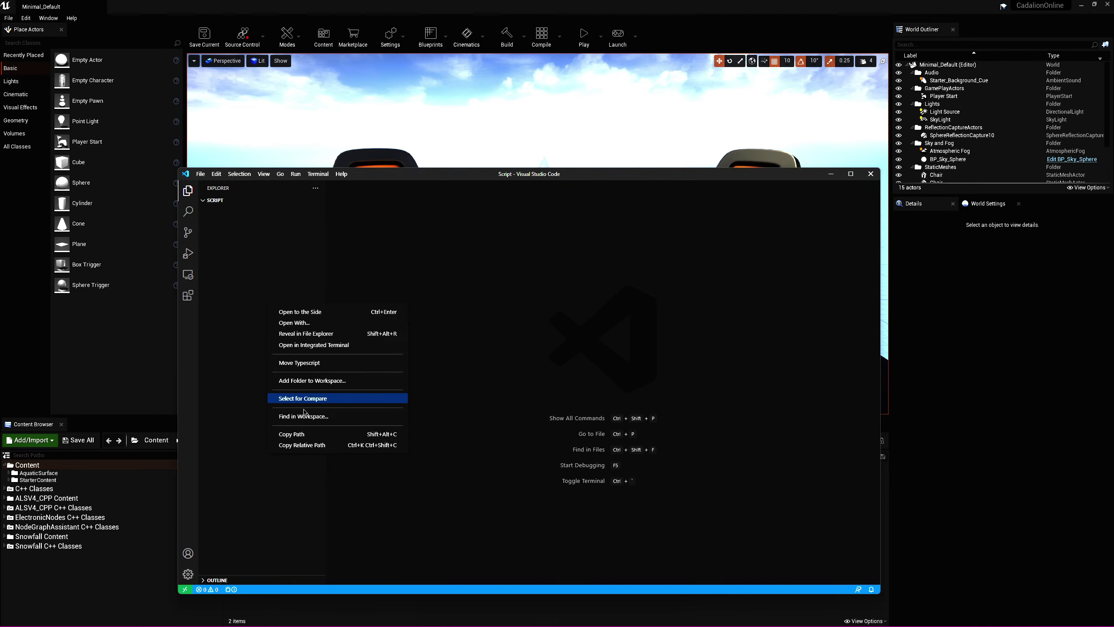